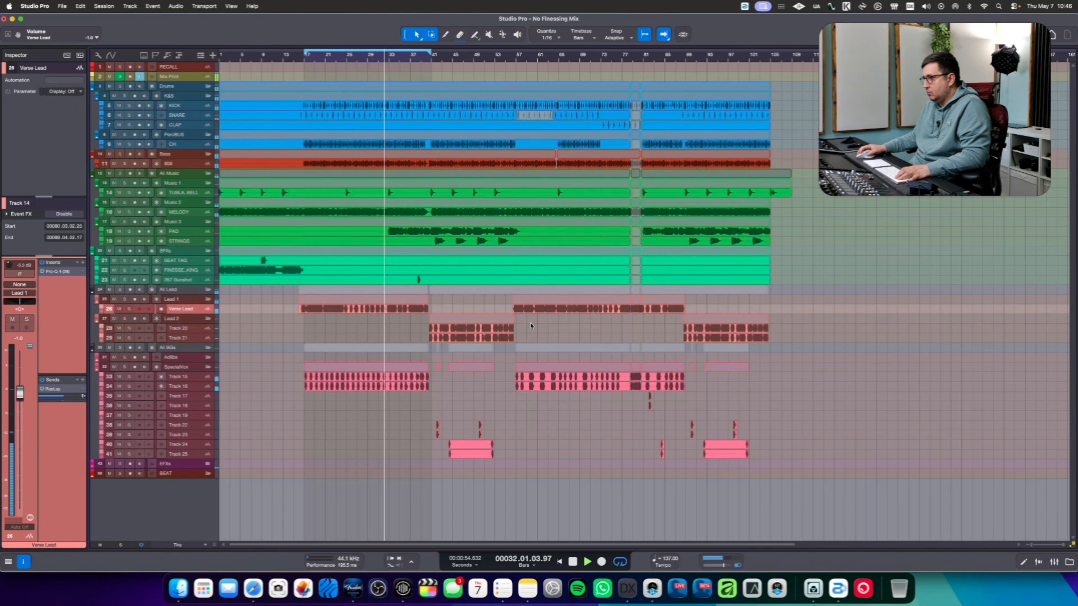
Close the EchoBoy delay and add a RapVerb send to the Verse Lead track, opening its ValhallaVintageVerb
left_click_drag(764, 271, 742, 228)
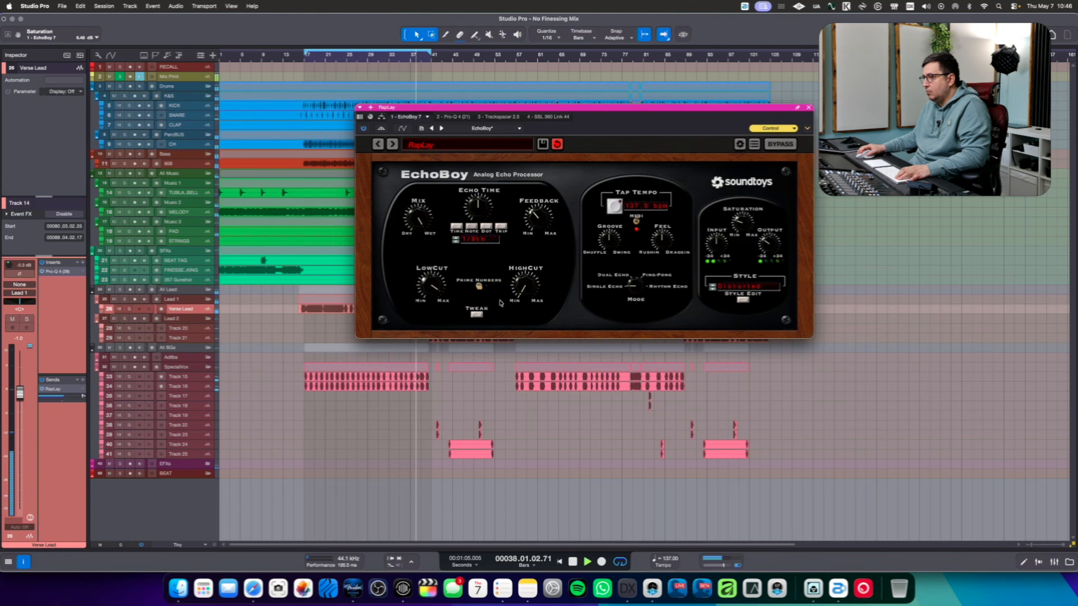
left_click(809, 108)
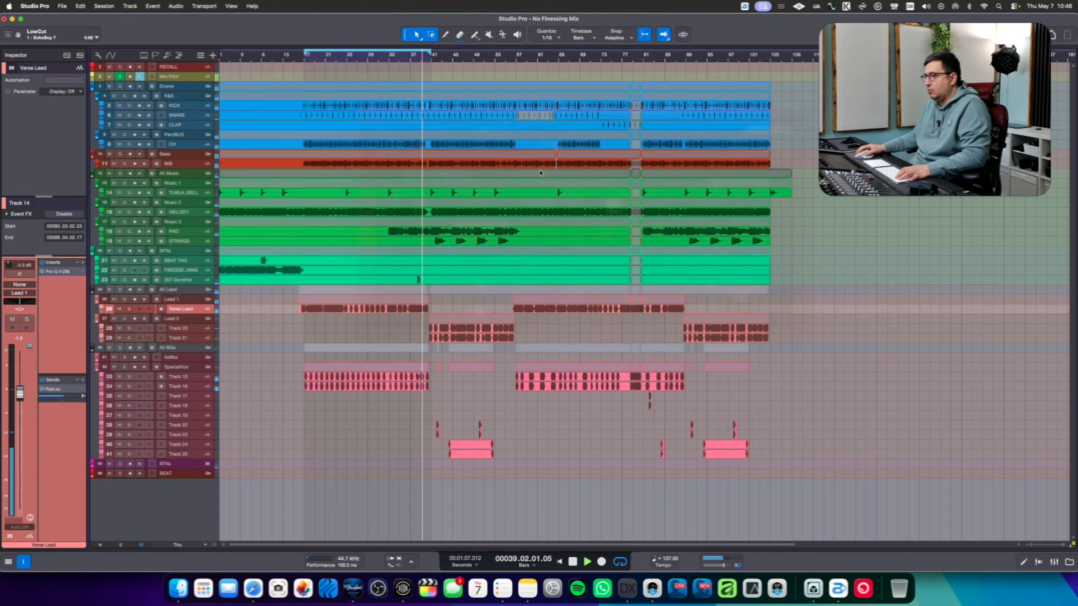
left_click(83, 380)
left_click(101, 390)
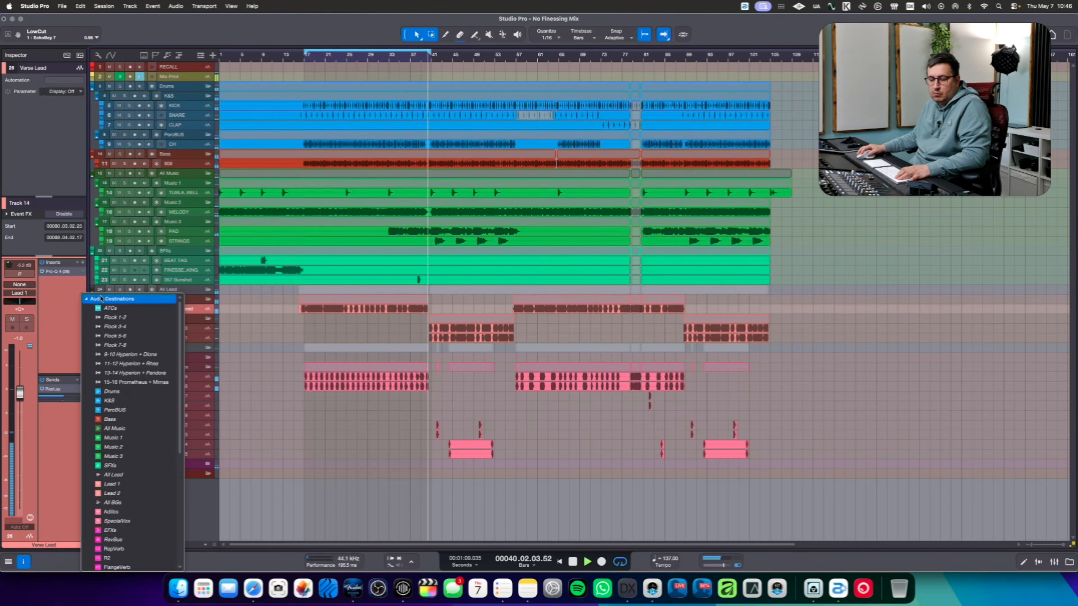
scroll(140, 389, "down", 3)
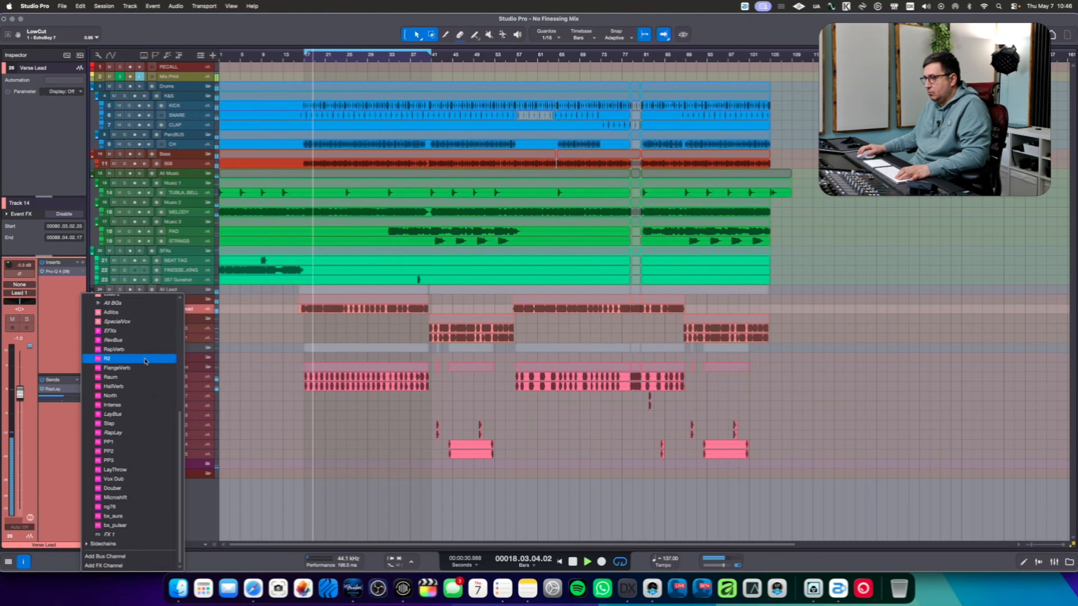
left_click(114, 349)
double_click(64, 408)
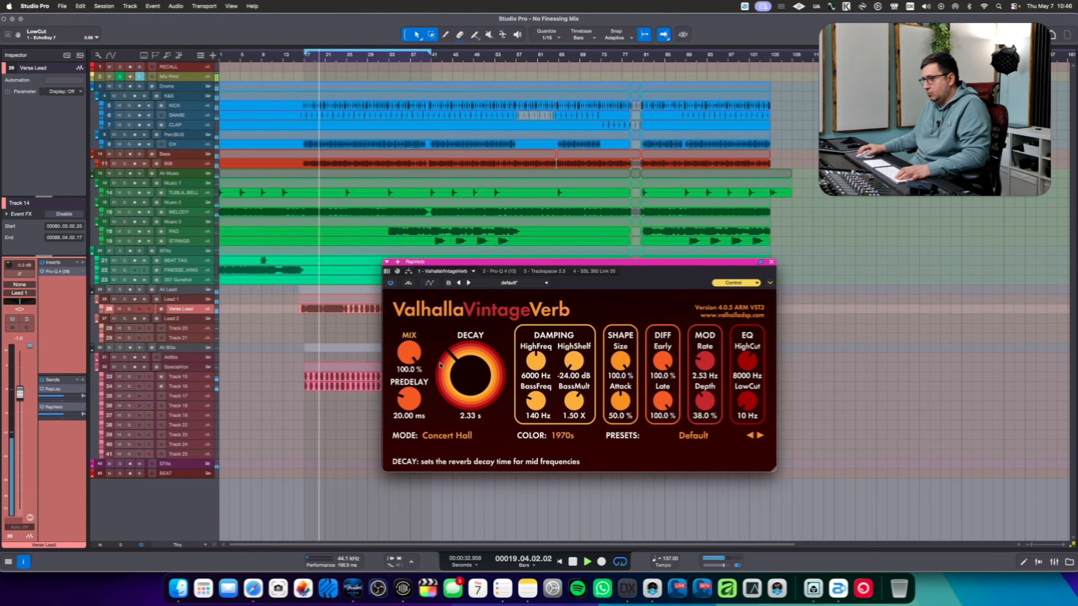
left_click_drag(656, 270, 583, 251)
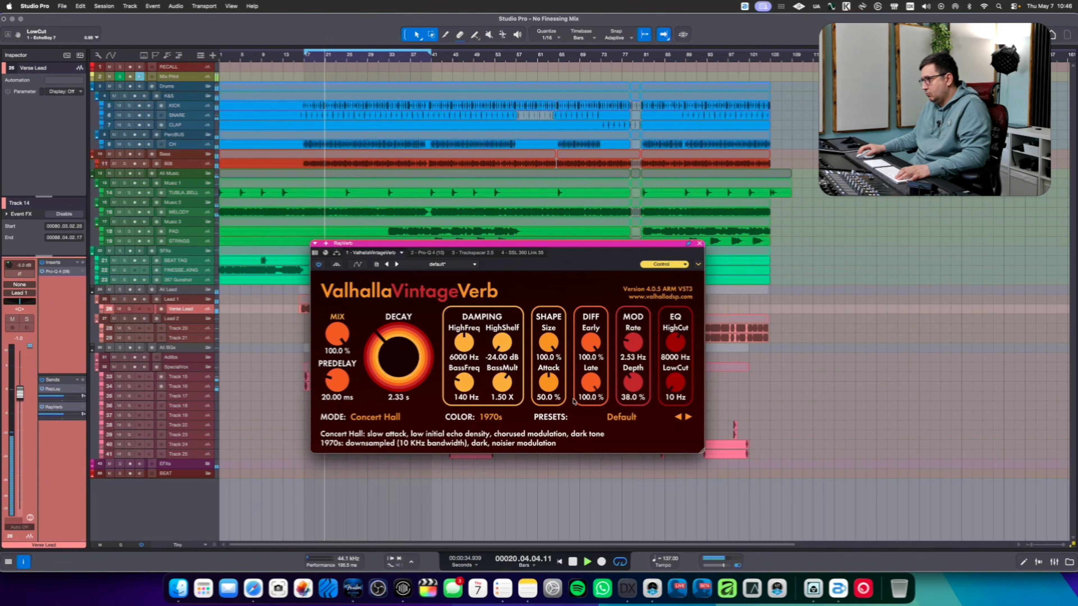
Set the RapVerb reverb to Dirty Plate mode with 1980s color, a 2.63 s decay and a 500 Hz low cut
left_click(491, 417)
left_click(496, 448)
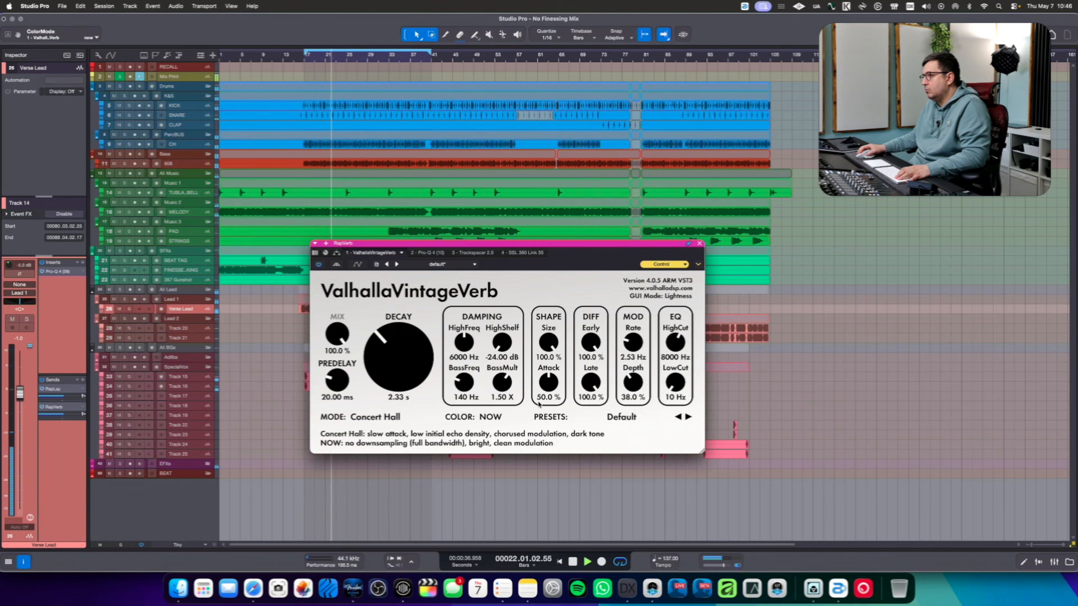
left_click_drag(676, 382, 676, 368)
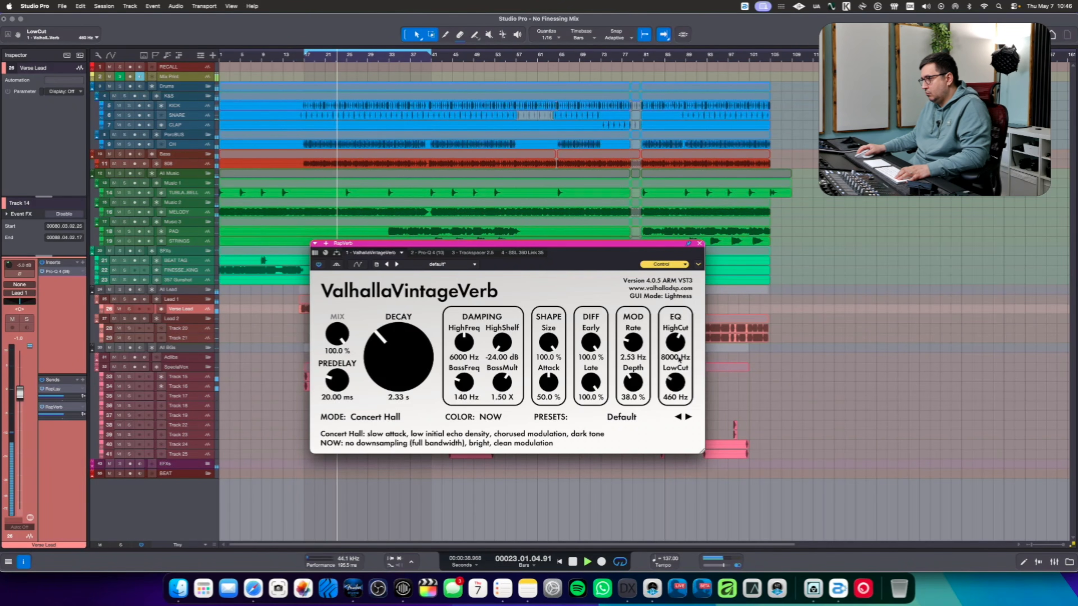
left_click_drag(402, 384, 403, 378)
left_click(375, 417)
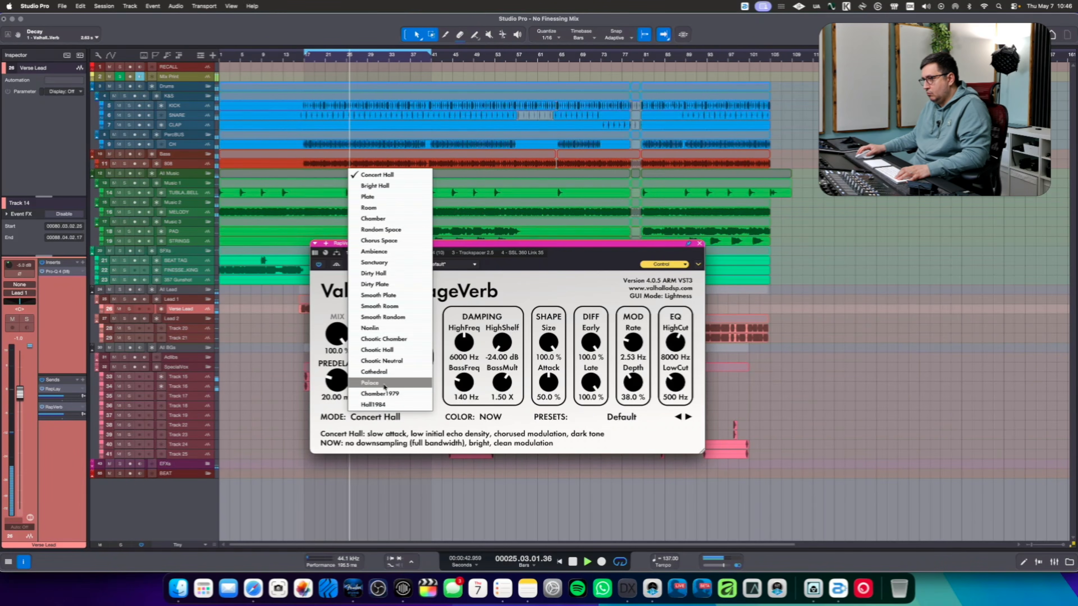
left_click(376, 284)
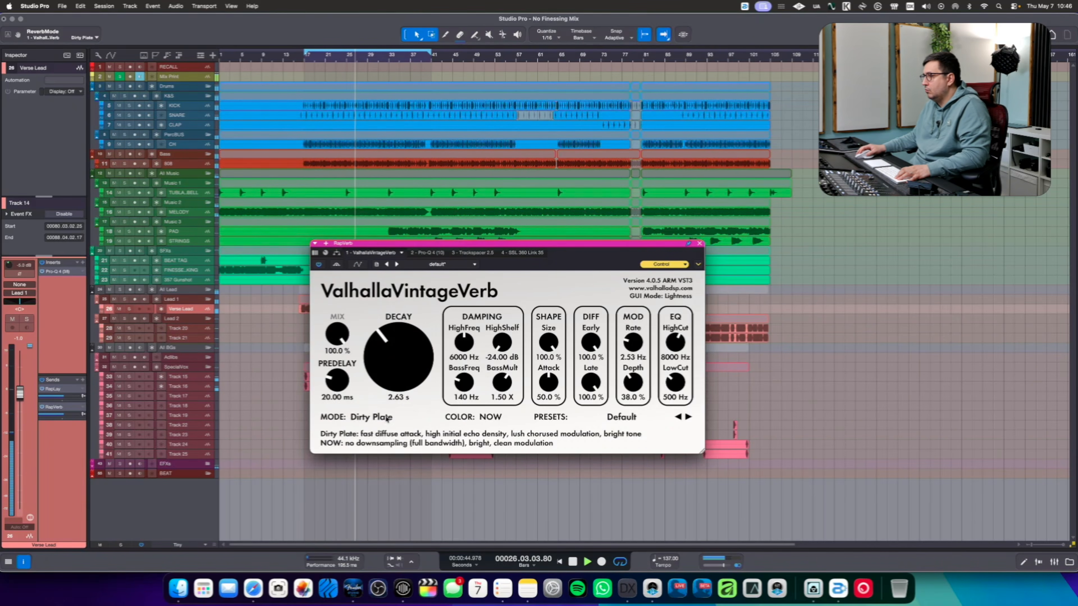
left_click(491, 417)
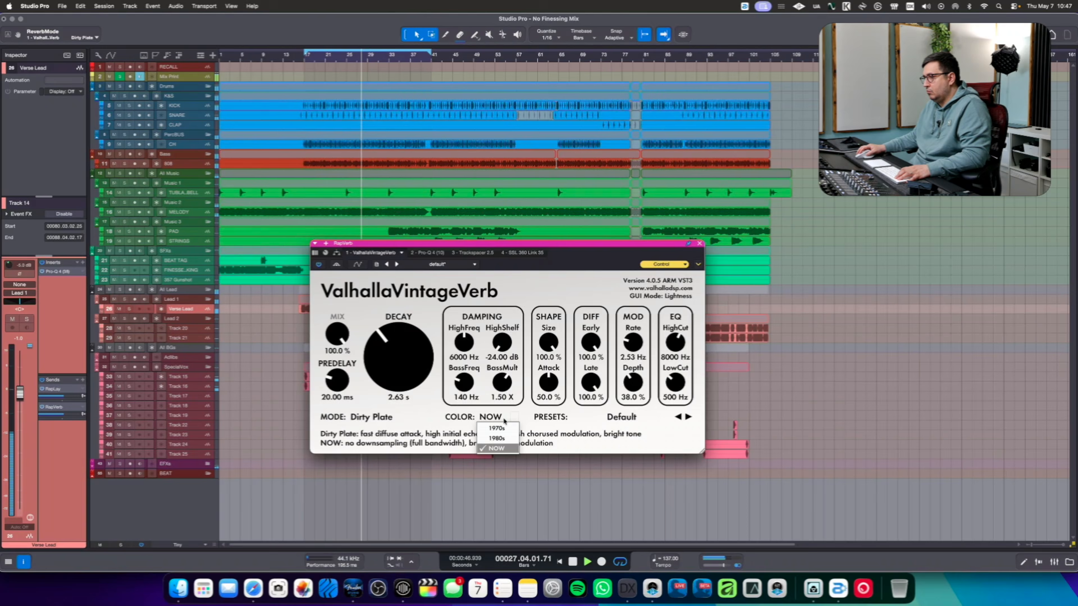
left_click(494, 438)
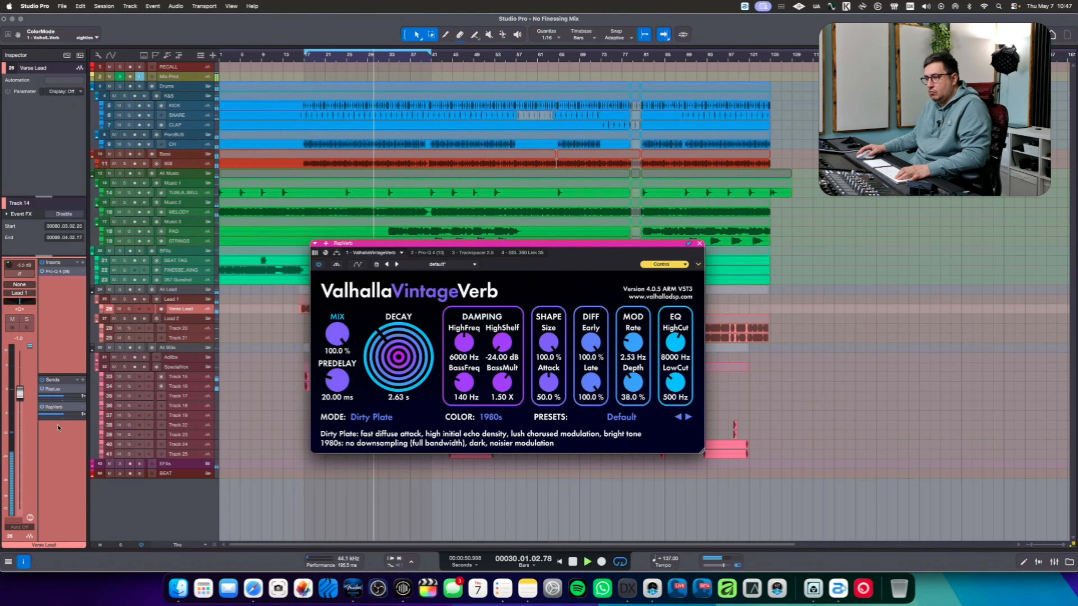
Adjust the Verse Lead track's send level to RapVerb and close the reverb
left_click_drag(58, 417, 56, 418)
scroll(56, 418, "down", 3)
scroll(55, 417, "down", 1)
left_click(699, 244)
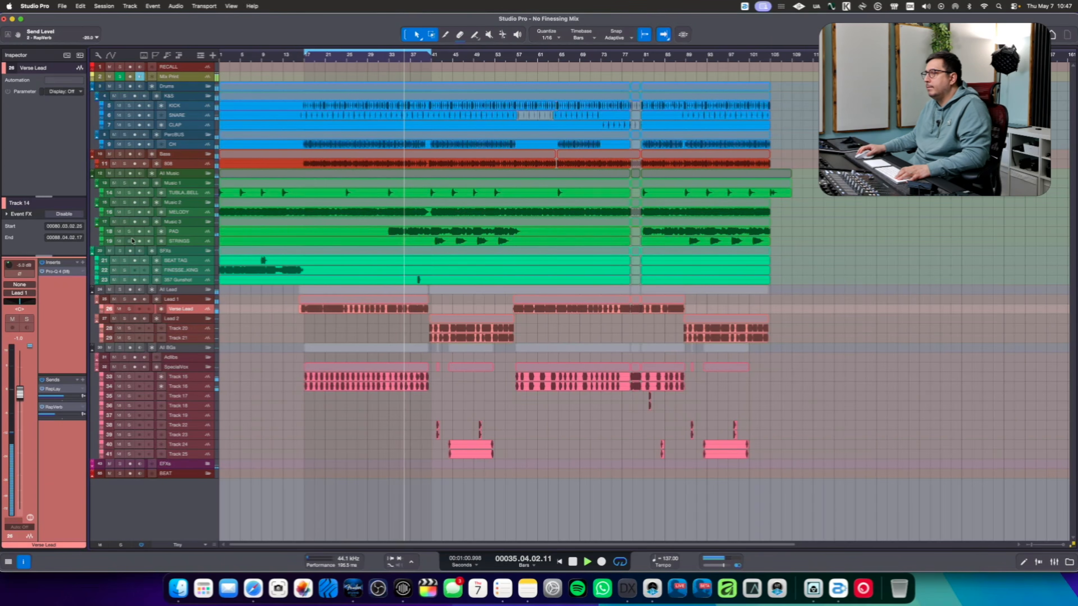
left_click(176, 233)
left_click(20, 508, "alt")
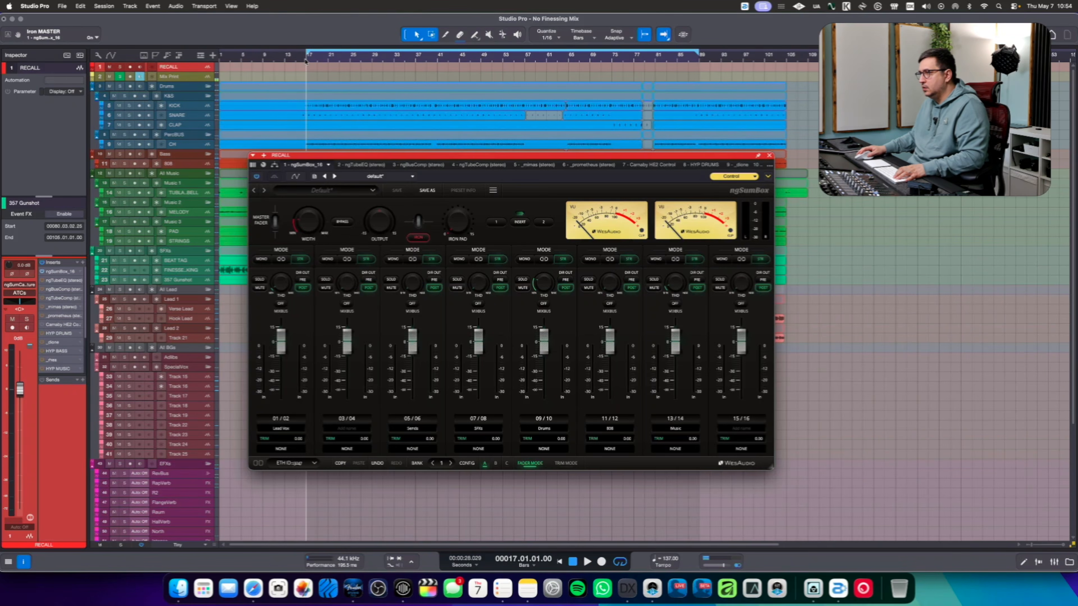
Play the mix from bar 17 and adjust the linked Output and Iron Pad in the ngSumBox master section
left_click(306, 62)
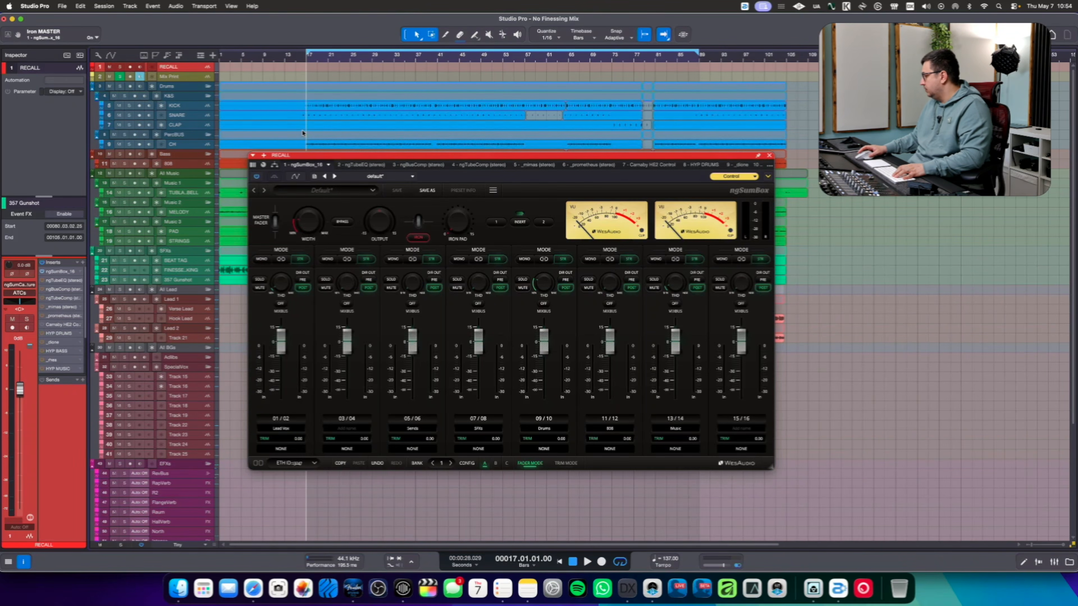
key("space")
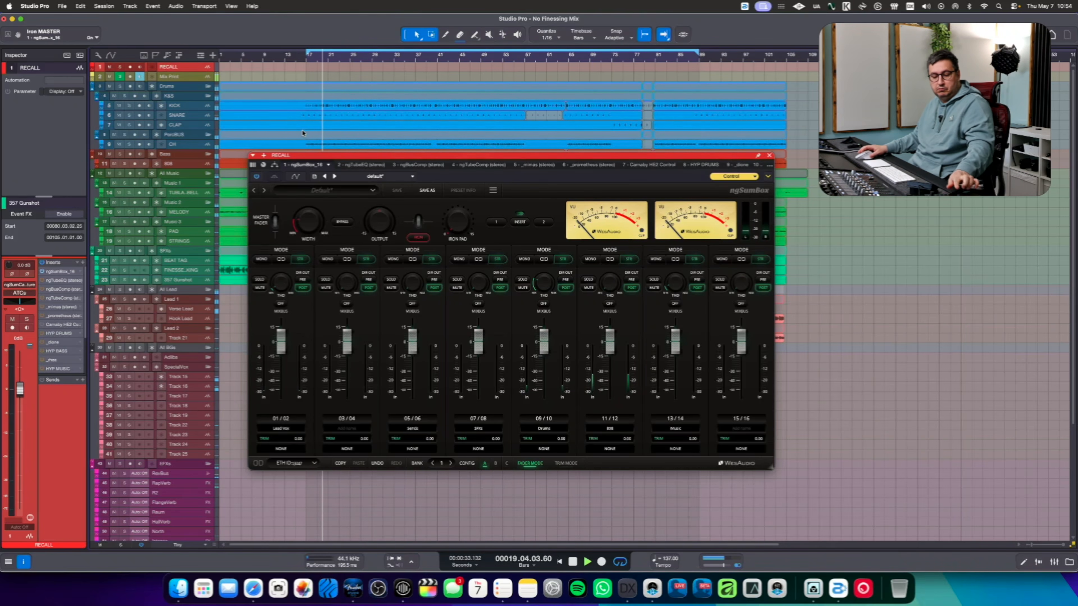
left_click(391, 288)
left_click_drag(418, 222, 432, 161)
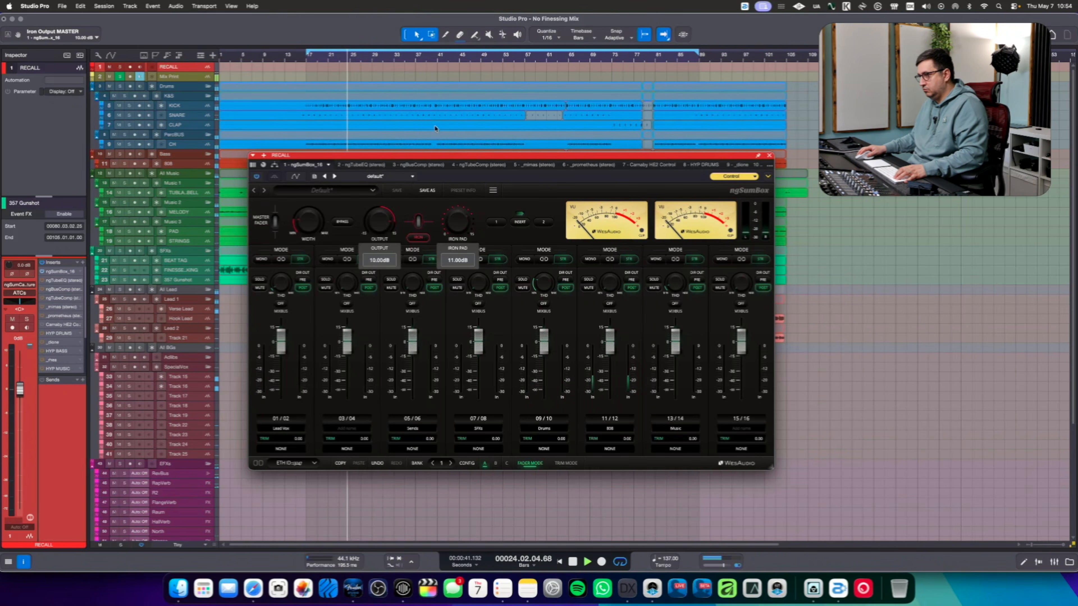
left_click_drag(430, 170, 430, 165)
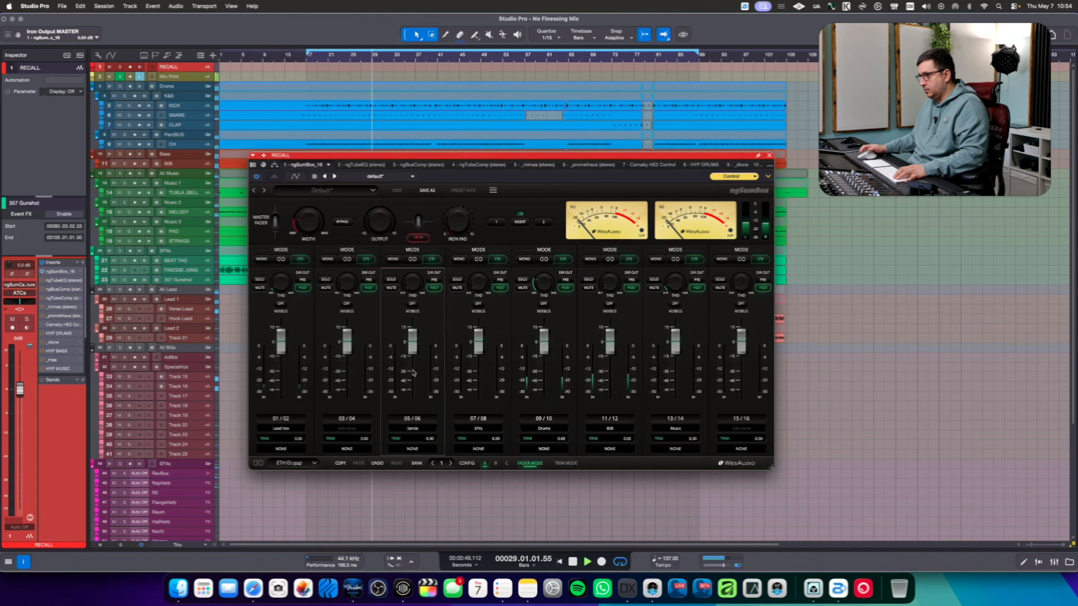
key("space")
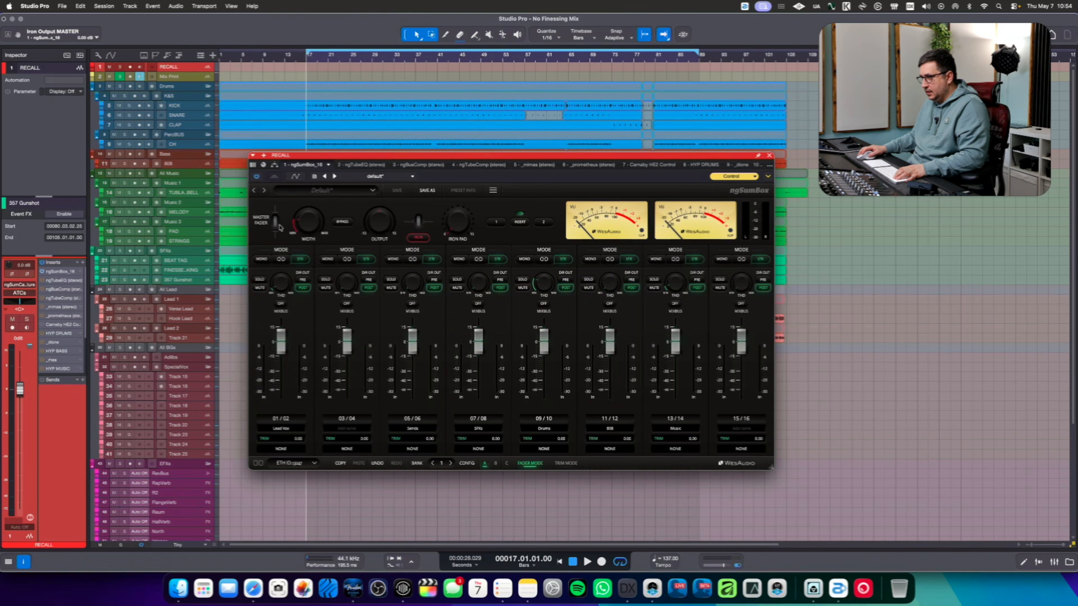
During playback, raise all ngSumBox channel levels together to 7 dB with the master fader and ease them back to about 5 dB
key("space")
left_click_drag(278, 228, 285, 197)
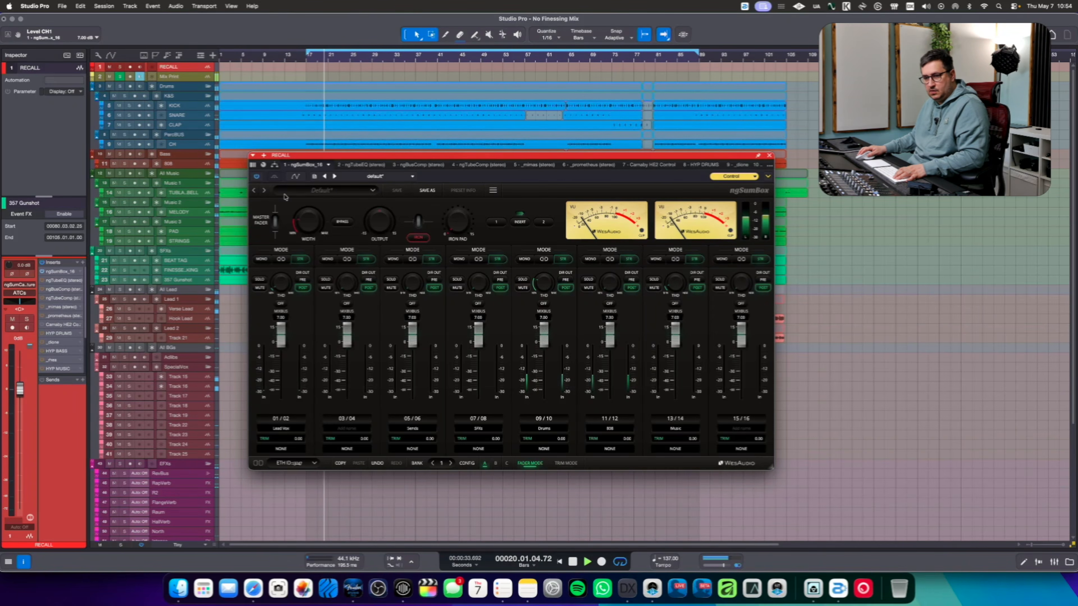
left_click_drag(285, 196, 286, 208)
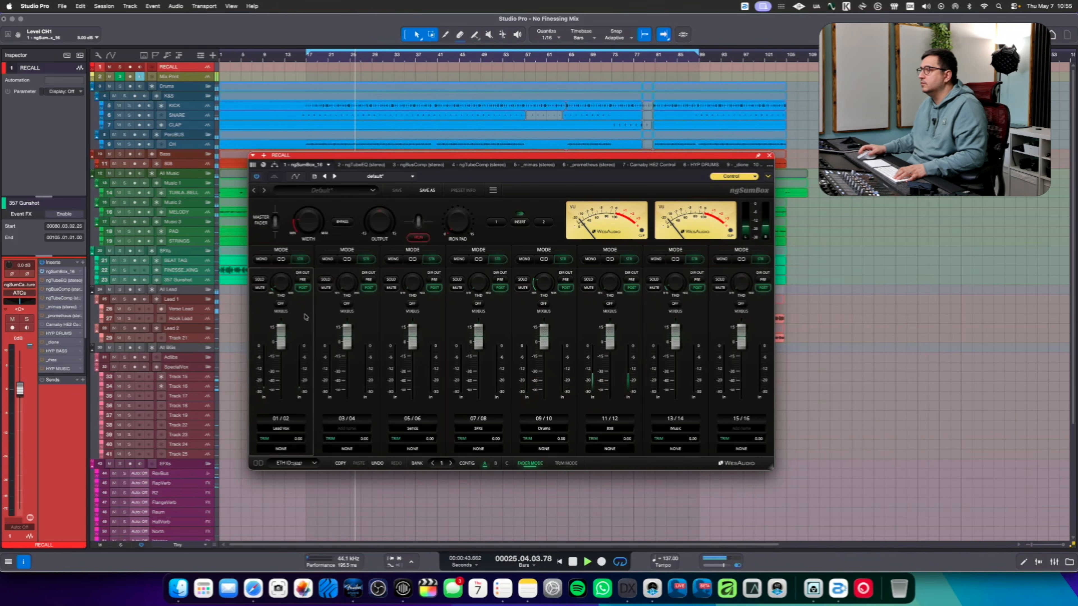
left_click_drag(275, 227, 276, 233)
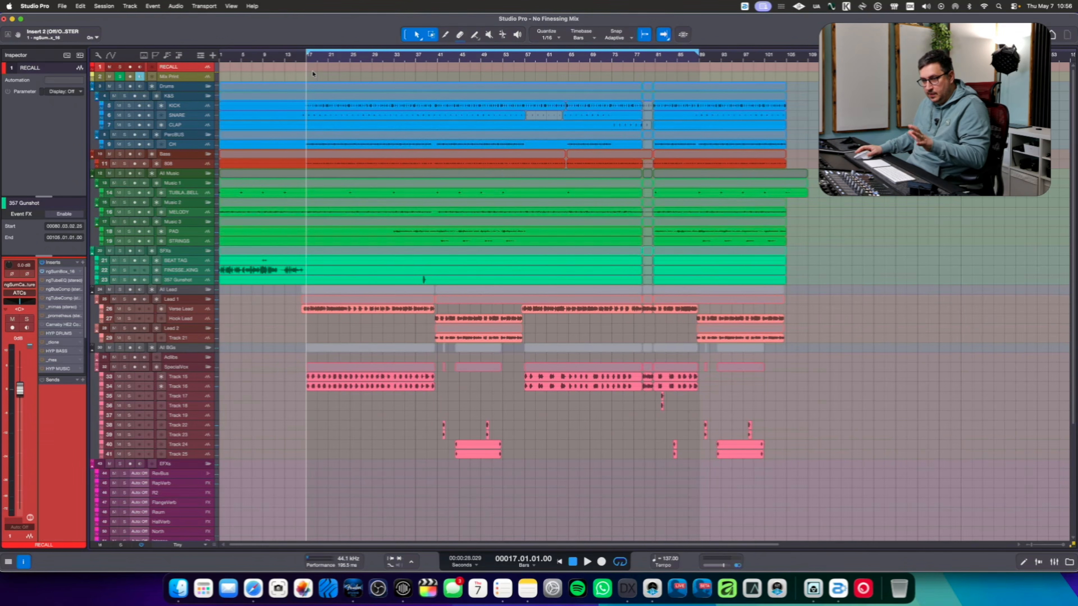
Open ngTubeEQ on the RECALL channel, take it out of bypass and switch it to mid/side mode
key("space")
key("F11")
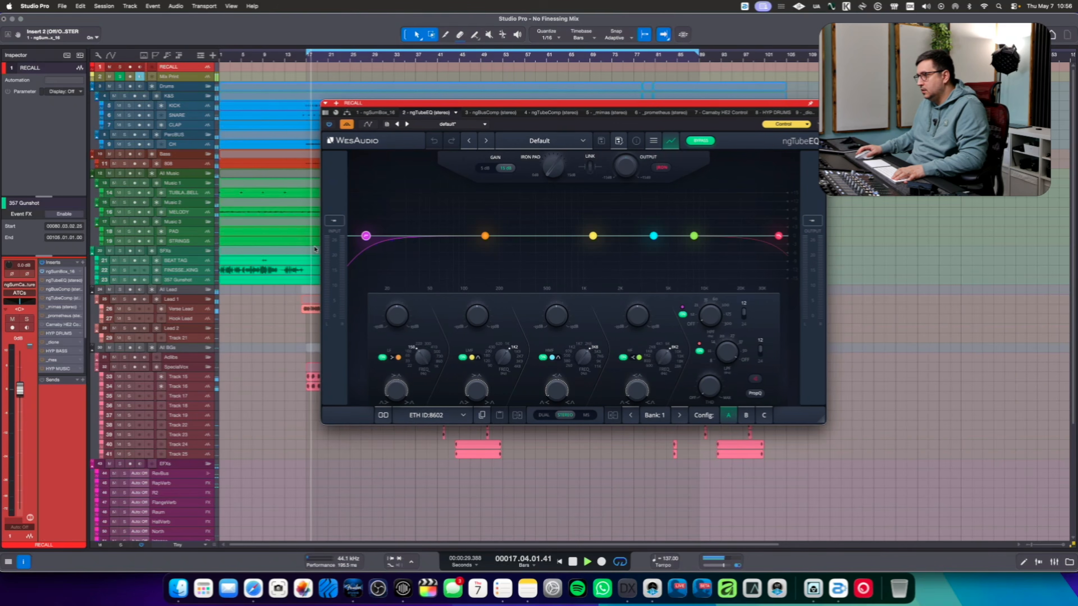
left_click(700, 141)
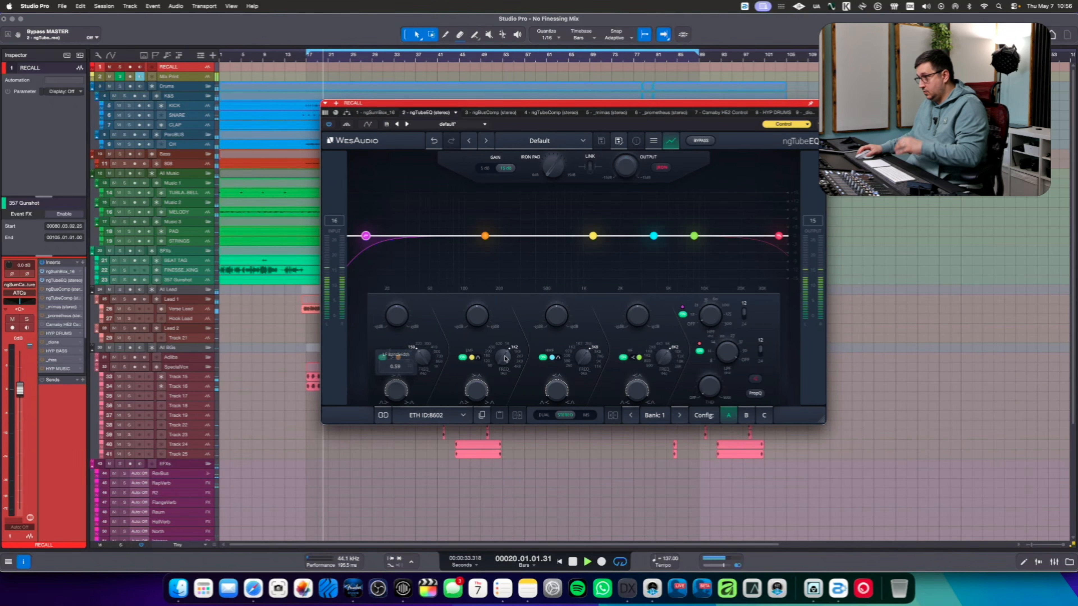
left_click_drag(594, 103, 496, 105)
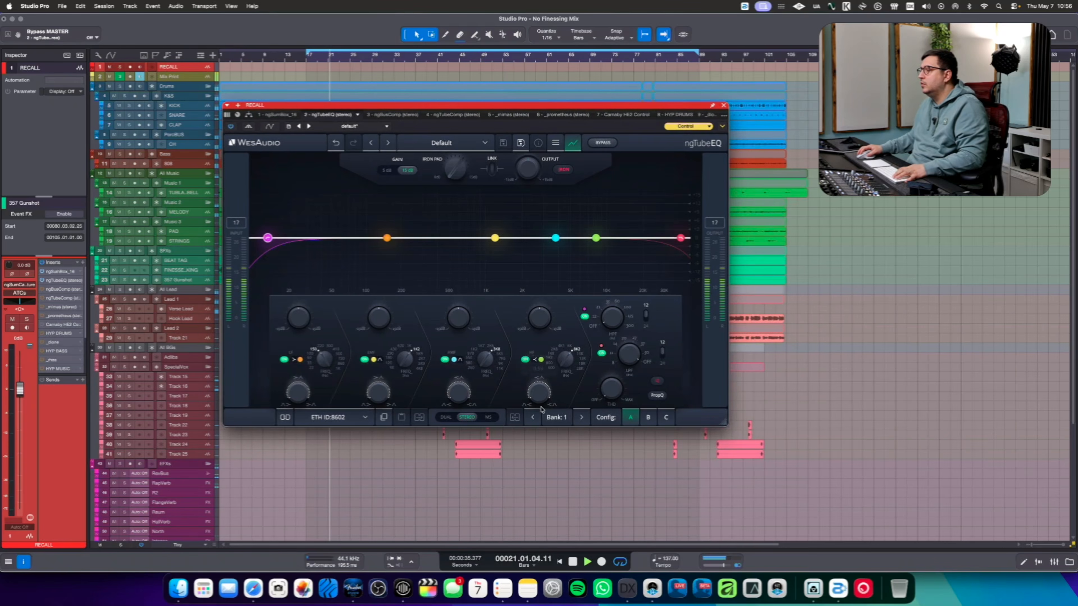
left_click(487, 417)
key("space")
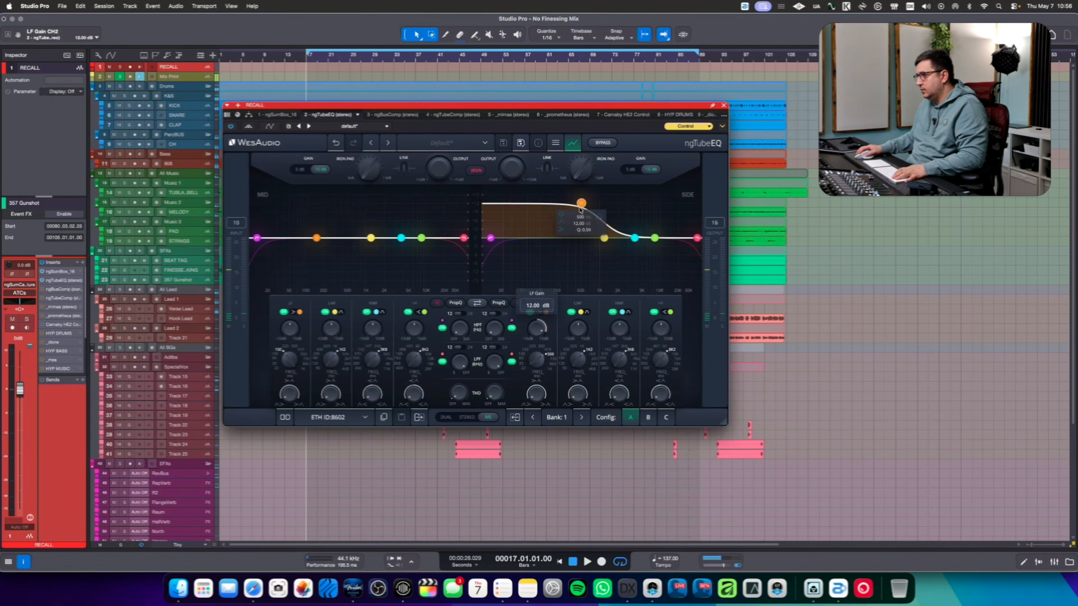
On the Side channel, cut the low-mid band 2.75 dB at 1 kHz, raise the high-pass filter and boost the high band 2.25 dB
left_click_drag(550, 238, 603, 245)
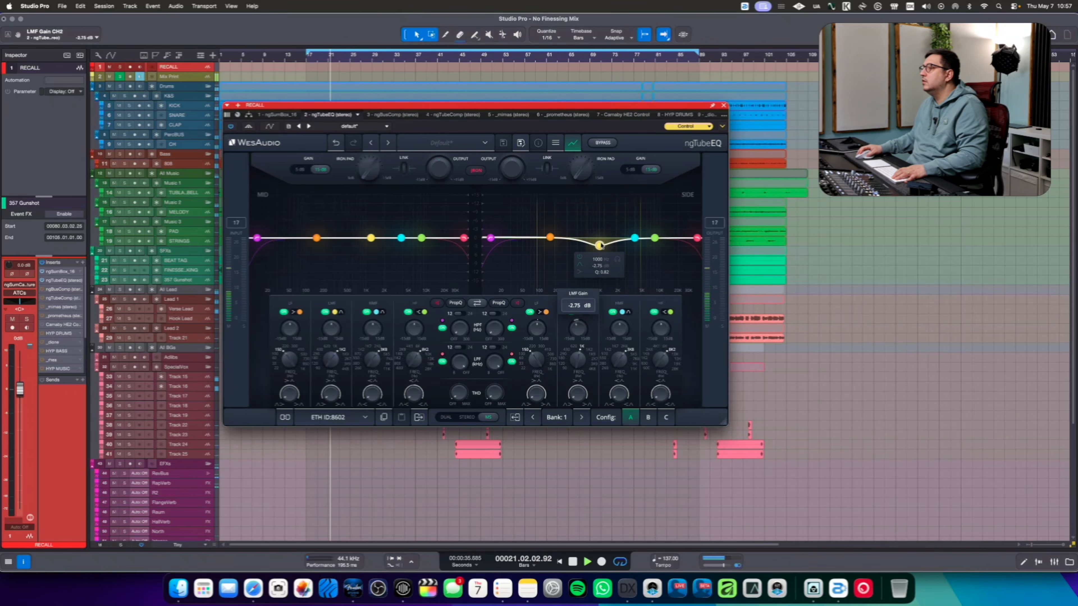
left_click_drag(491, 238, 524, 242)
mouse_move(659, 239)
left_mouse_down()
mouse_move(649, 212)
mouse_move(654, 233)
left_mouse_up()
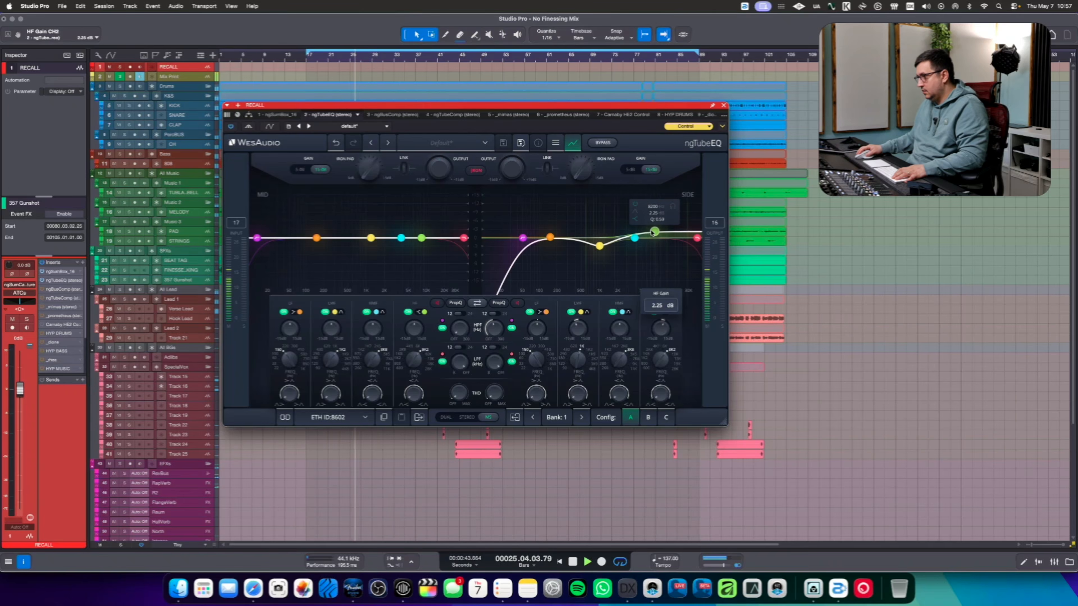
On the Mid channel, boost the highs 2 dB and the lows 1.5 dB at 100 Hz, raising the high-pass filter and engaging Iron
mouse_move(421, 238)
left_mouse_down()
mouse_move(422, 220)
mouse_move(427, 234)
left_mouse_up()
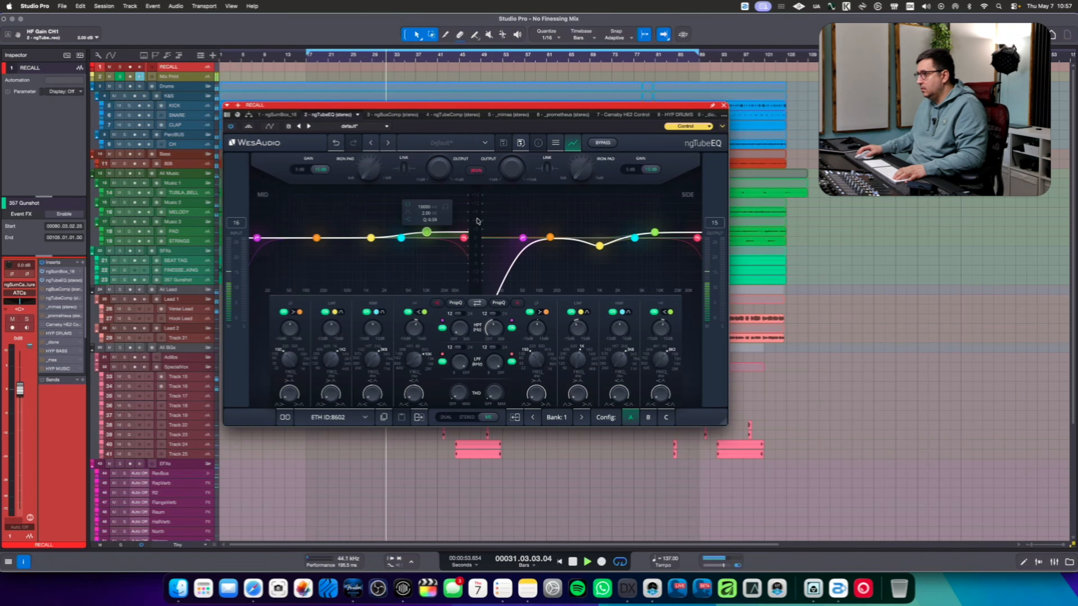
left_click(476, 171)
left_click_drag(259, 240, 299, 234)
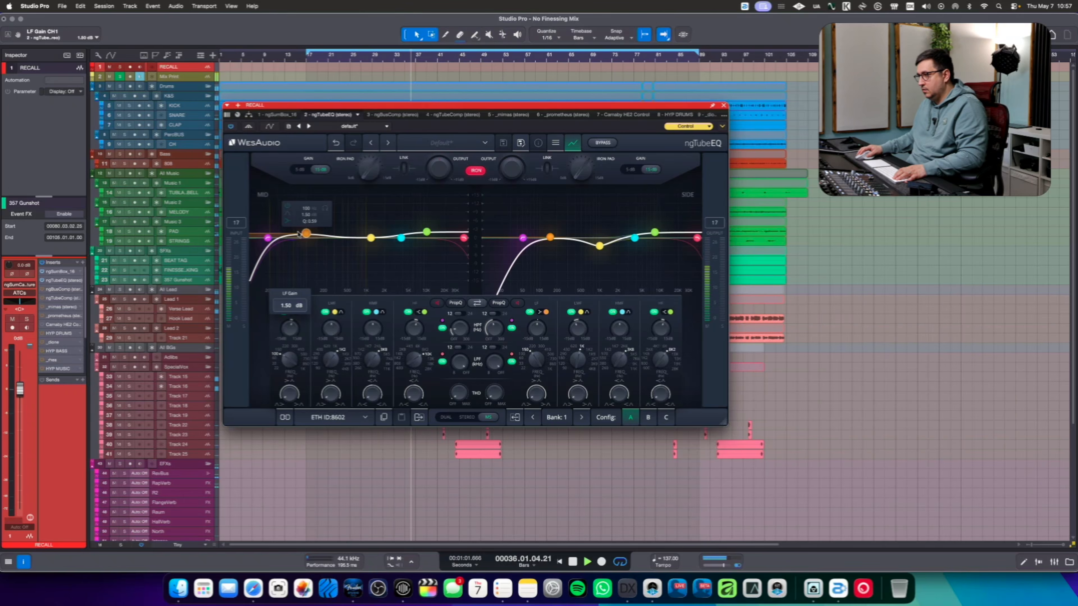
Dip the Mid low-mid band slightly, boost its high-mid band 0.5 dB, and compare the EQ against bypass
mouse_move(371, 238)
left_mouse_down()
mouse_move(333, 215)
mouse_move(357, 231)
left_mouse_up()
left_click_drag(357, 240, 409, 273)
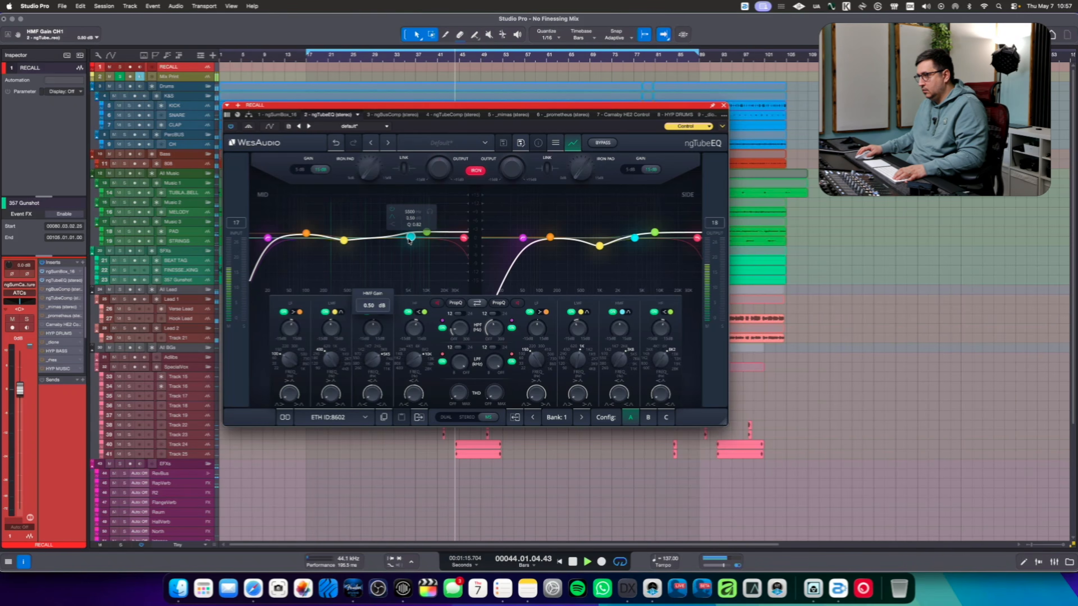
left_click(603, 144)
left_click(603, 143)
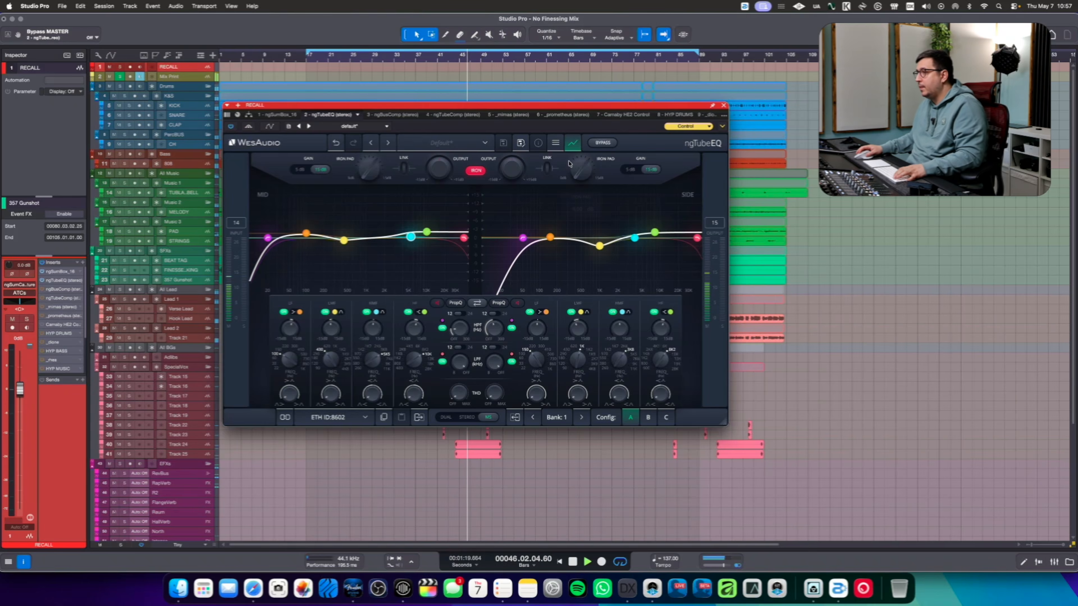
Enable PropQ for Mid and Side, then refine the Side curve with a slight low-band cut at 220 Hz and a lower low-pass filter
left_click(454, 303)
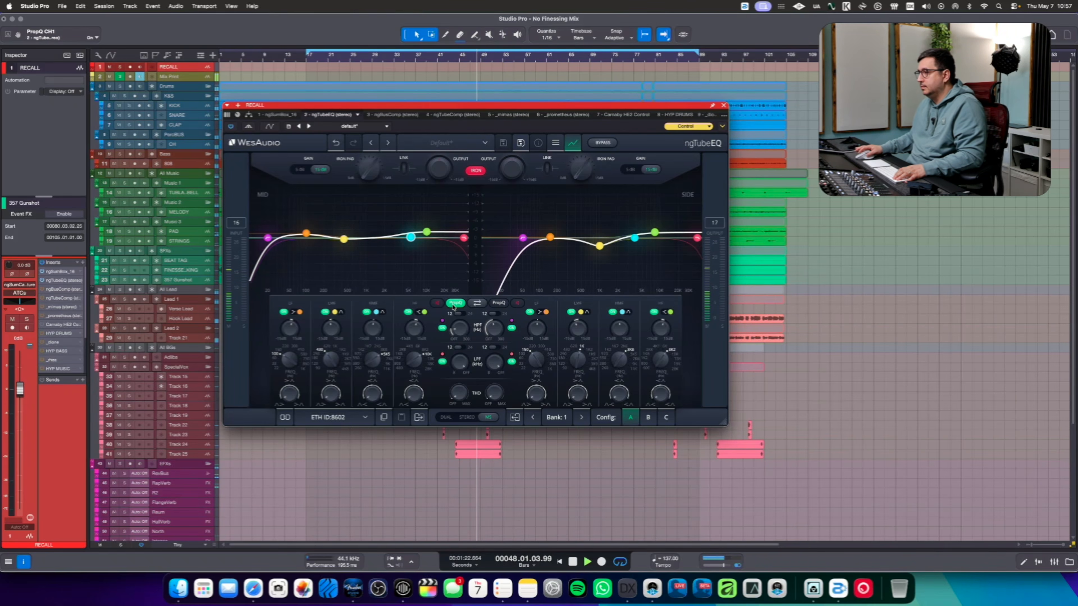
left_click(498, 303)
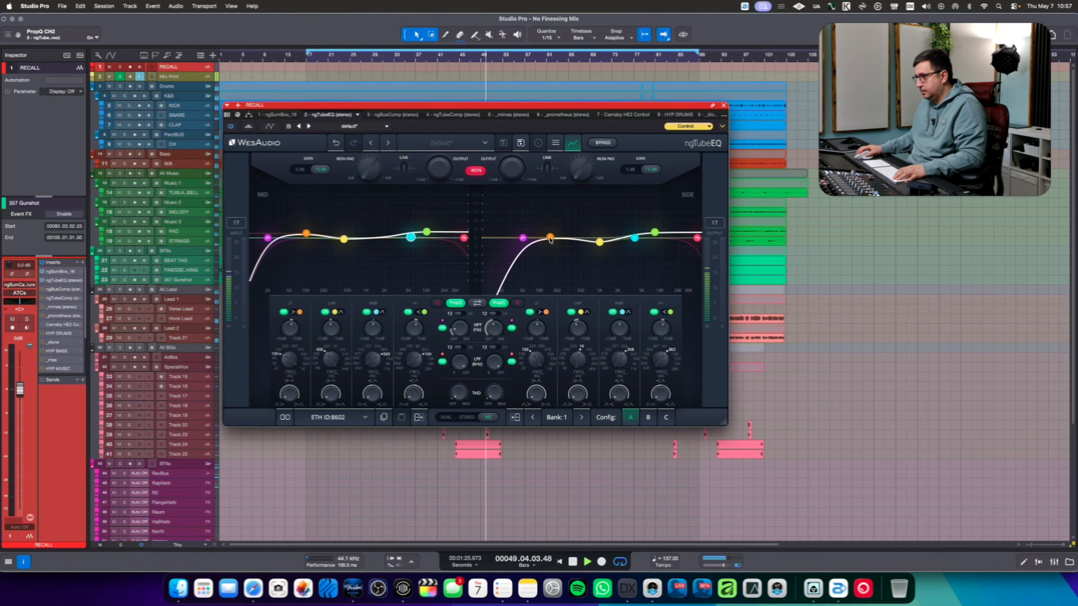
left_click_drag(550, 238, 565, 242)
left_click_drag(656, 233, 685, 241)
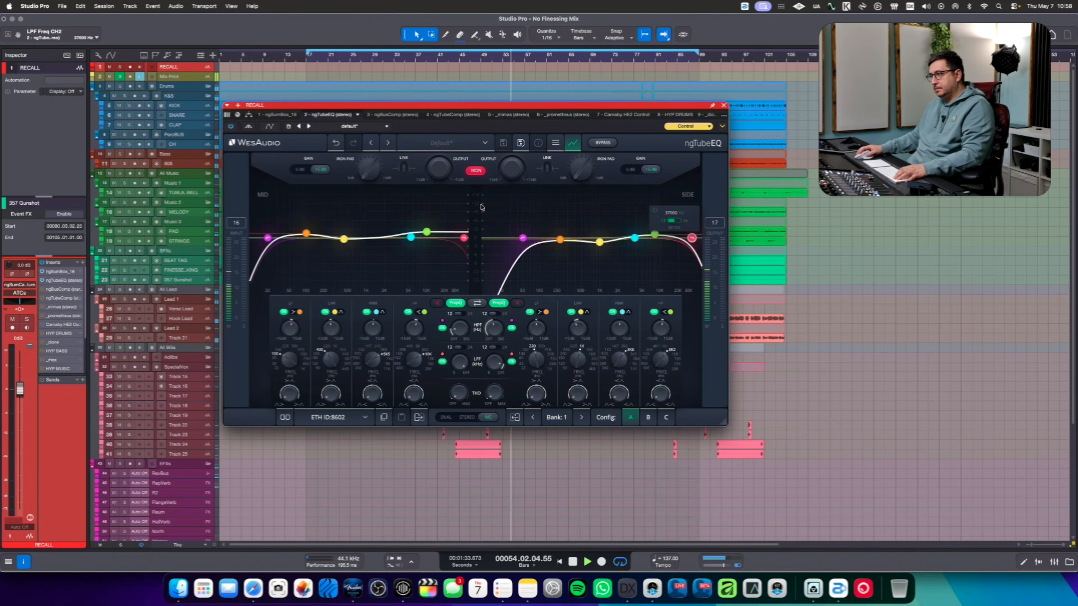
Compare the tube EQ against bypass and audition its Iron circuit, closing the EQ and restarting playback
left_click(595, 145)
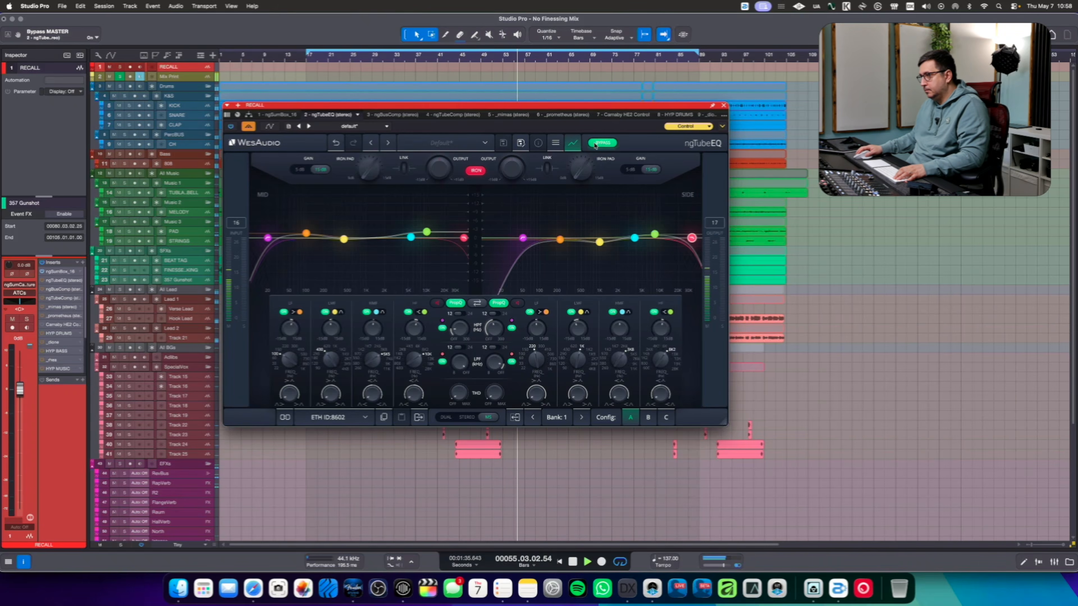
left_click(595, 143)
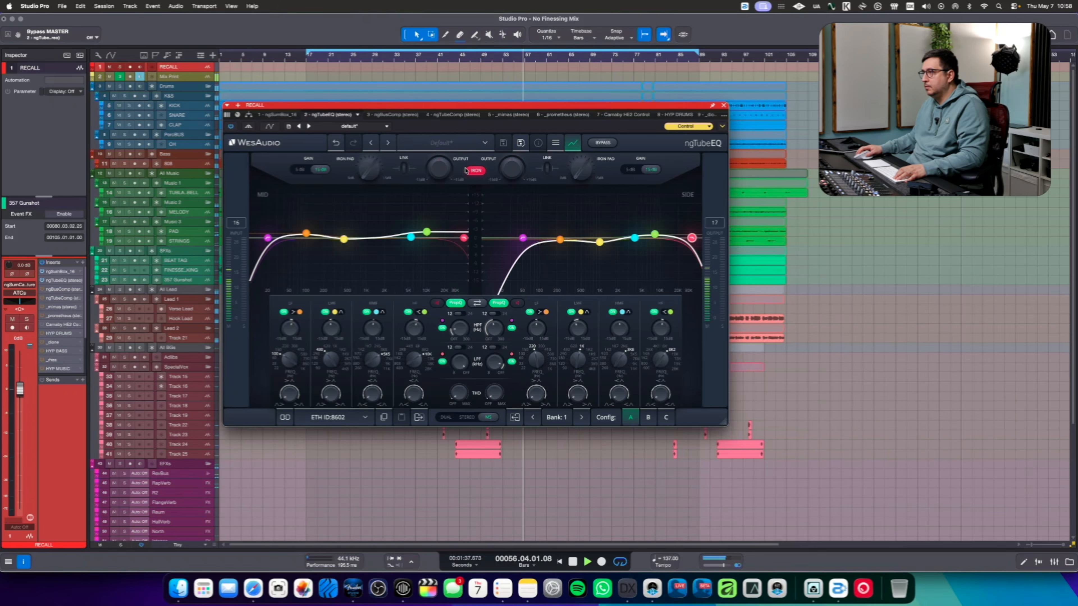
left_click_drag(438, 108, 460, 105)
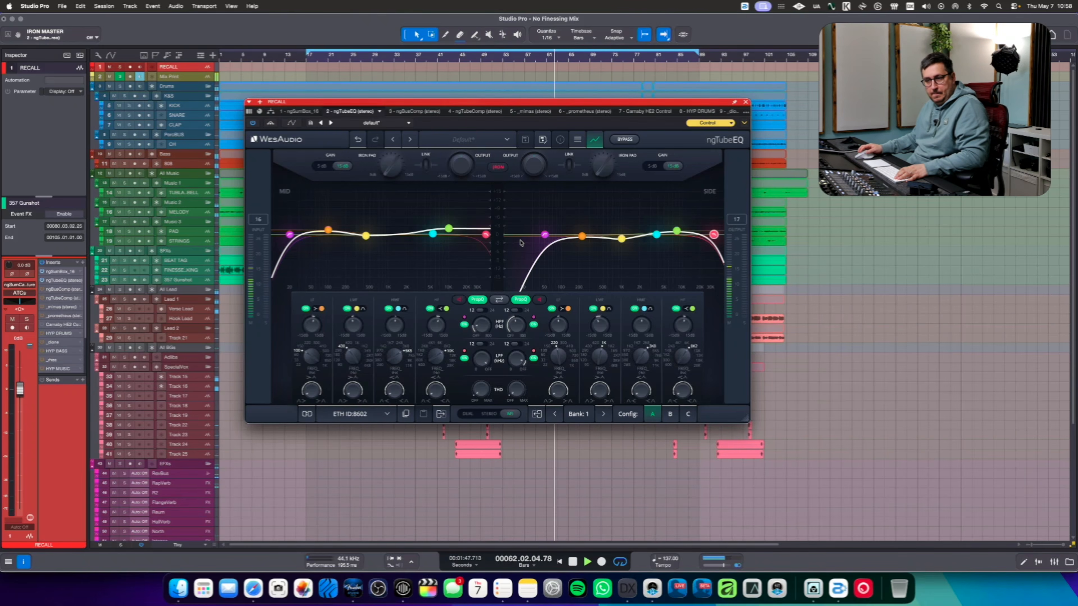
left_click(745, 104)
key("space")
key("space")
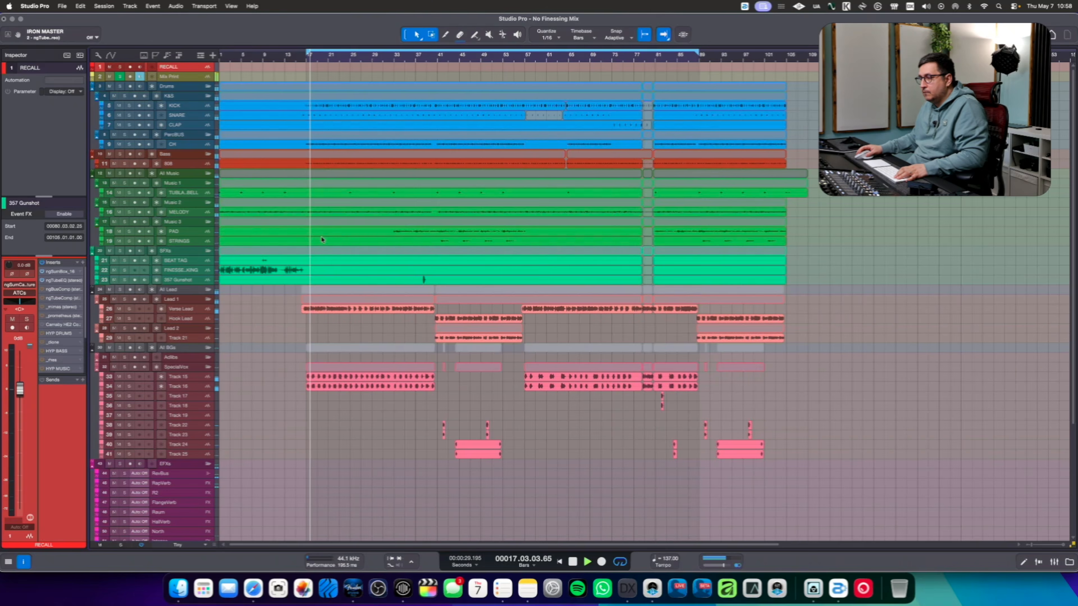
Open and enable the ngBusComp insert on the RECALL track, adjusting its channel 1 threshold and setting THD to 10%
double_click(64, 290)
left_click(329, 124)
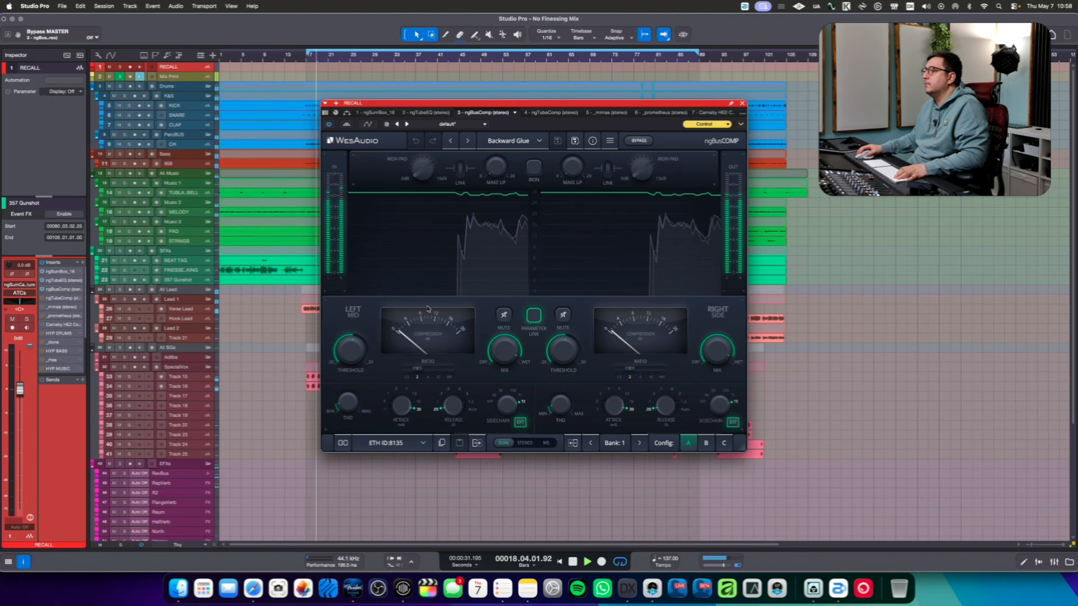
left_click_drag(350, 350, 349, 357)
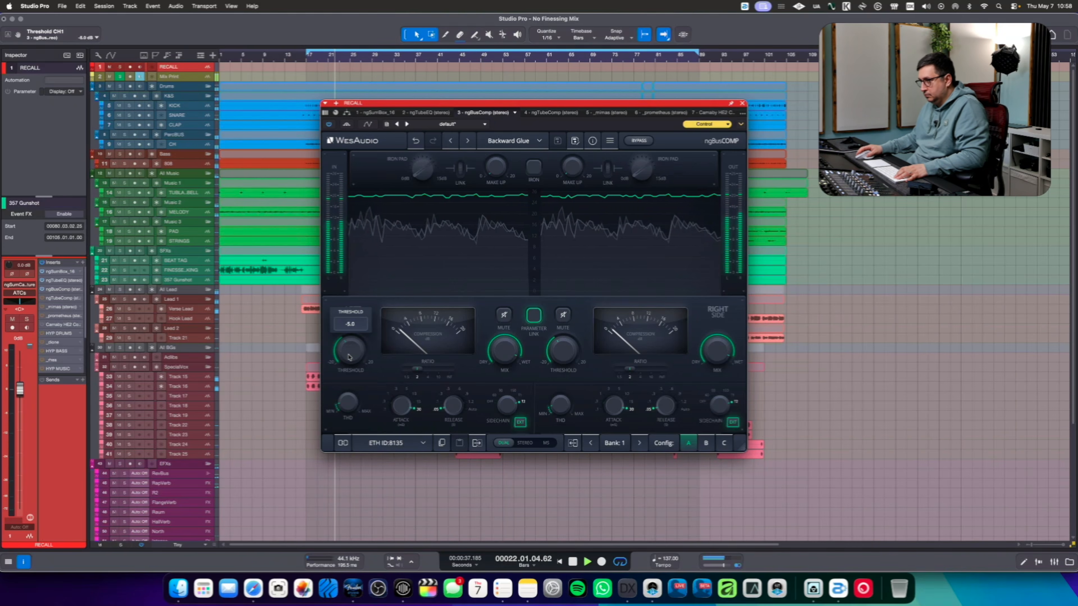
left_click_drag(347, 397, 352, 407)
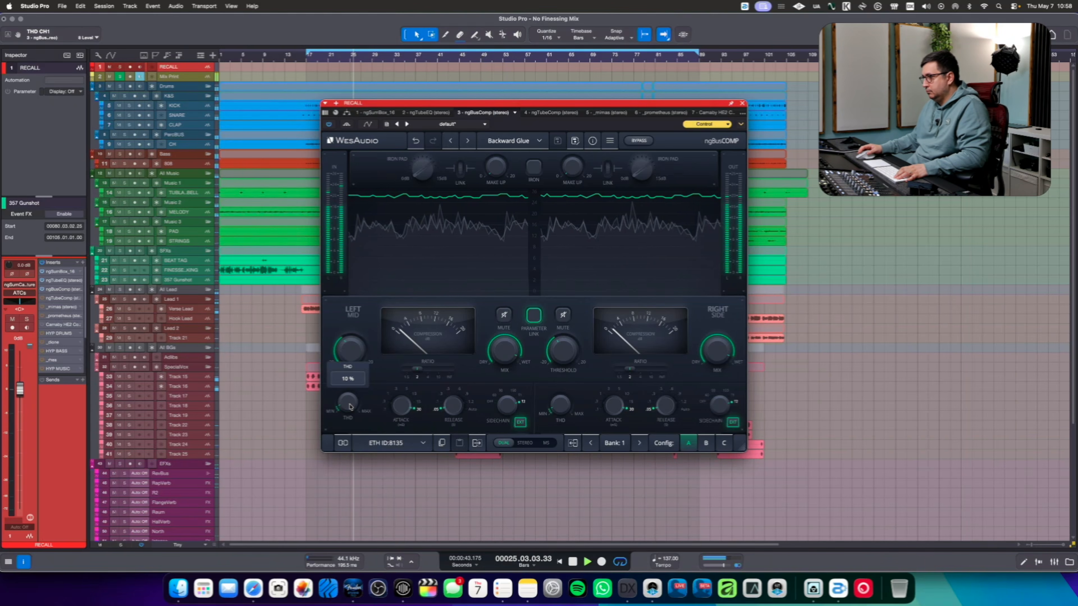
mouse_move(506, 404)
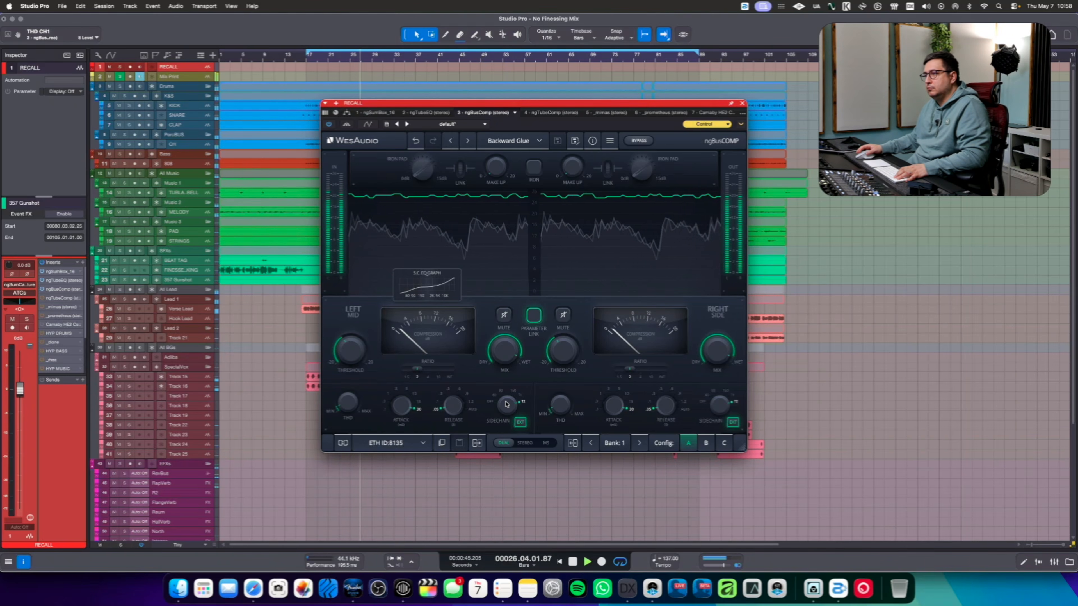
left_click_drag(355, 352, 356, 354)
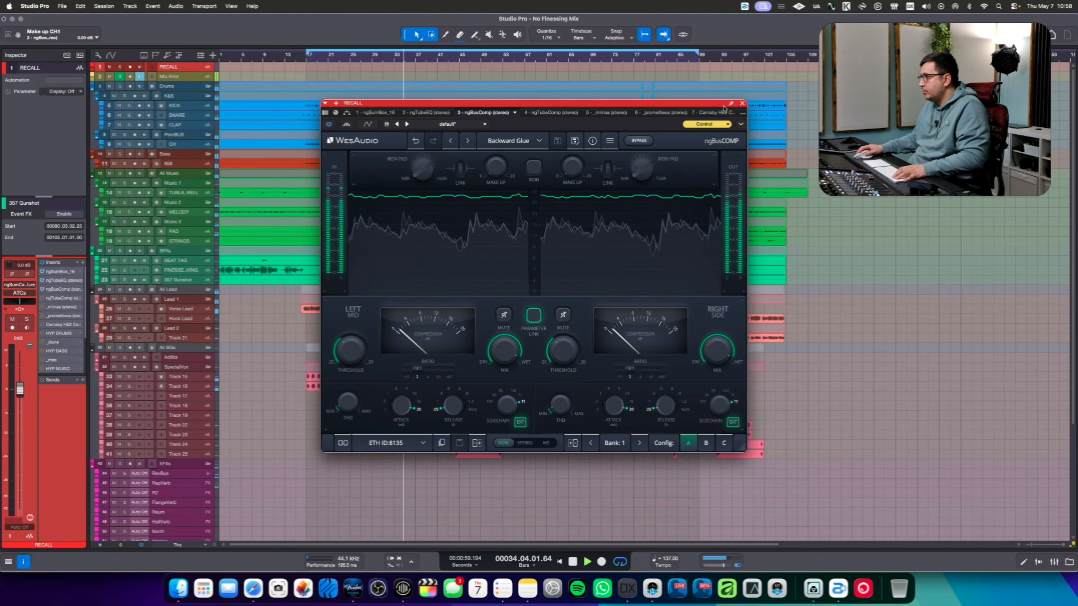
Place ngSumBox beside the bus compressor and compare its inserts 1 and 2 on and off during playback
left_click_drag(721, 103, 958, 153)
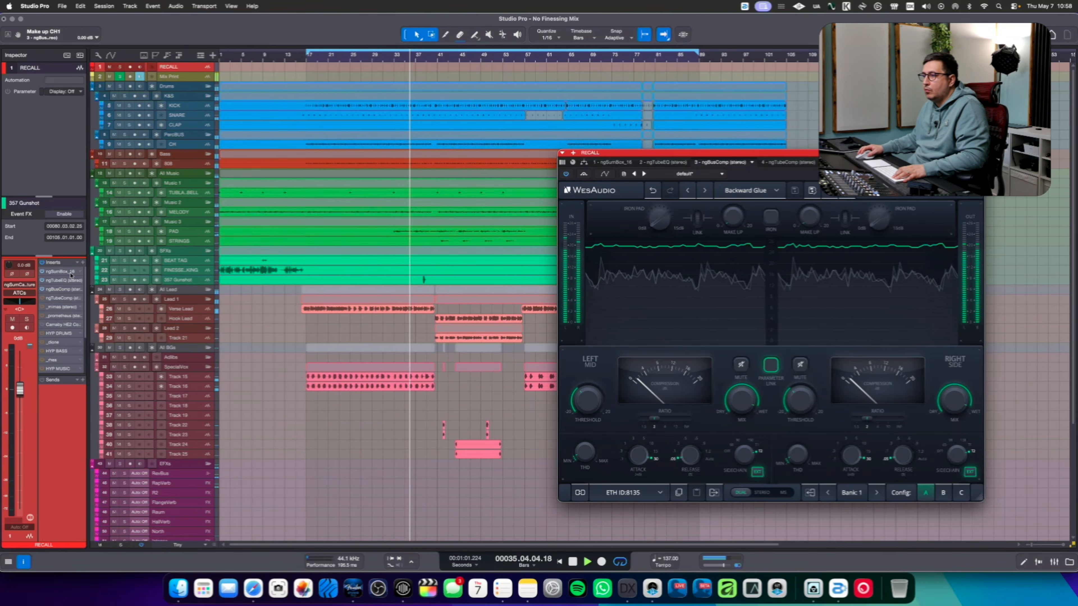
double_click(60, 272)
left_click_drag(522, 156, 291, 186)
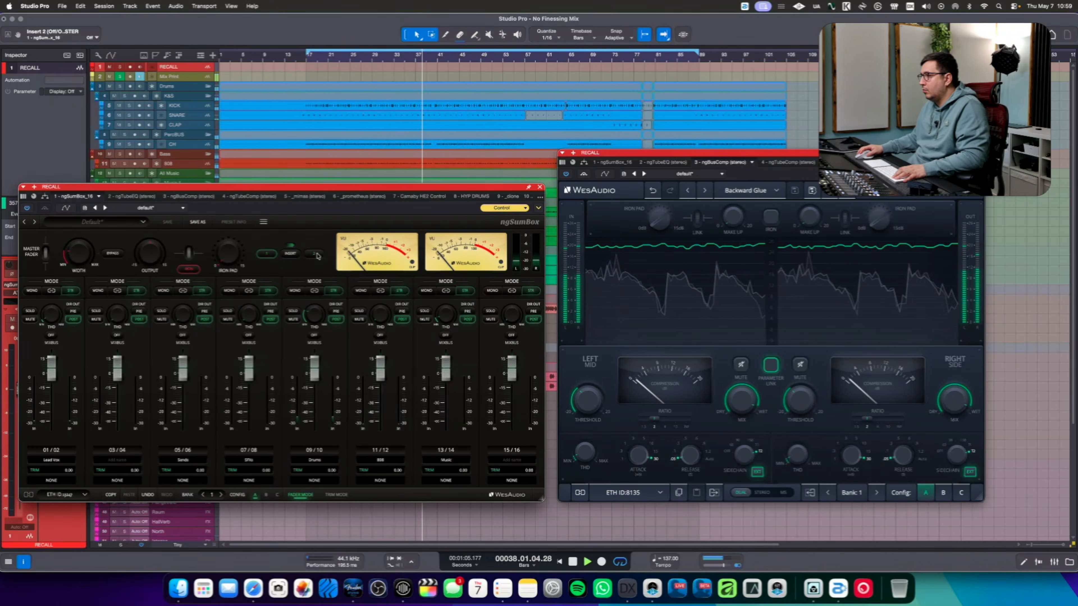
left_click(317, 254)
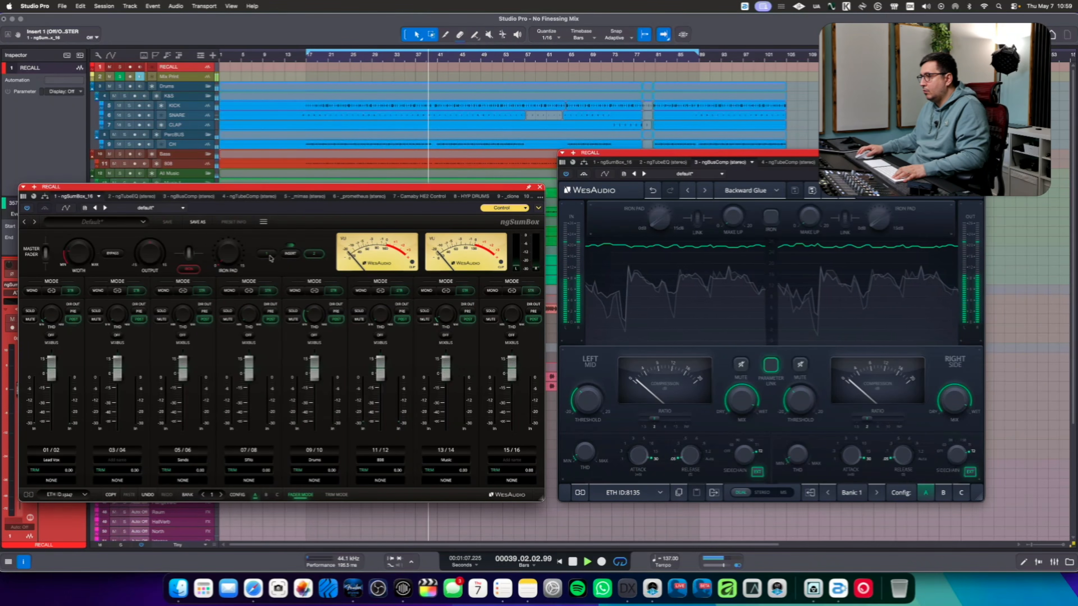
left_click(270, 257)
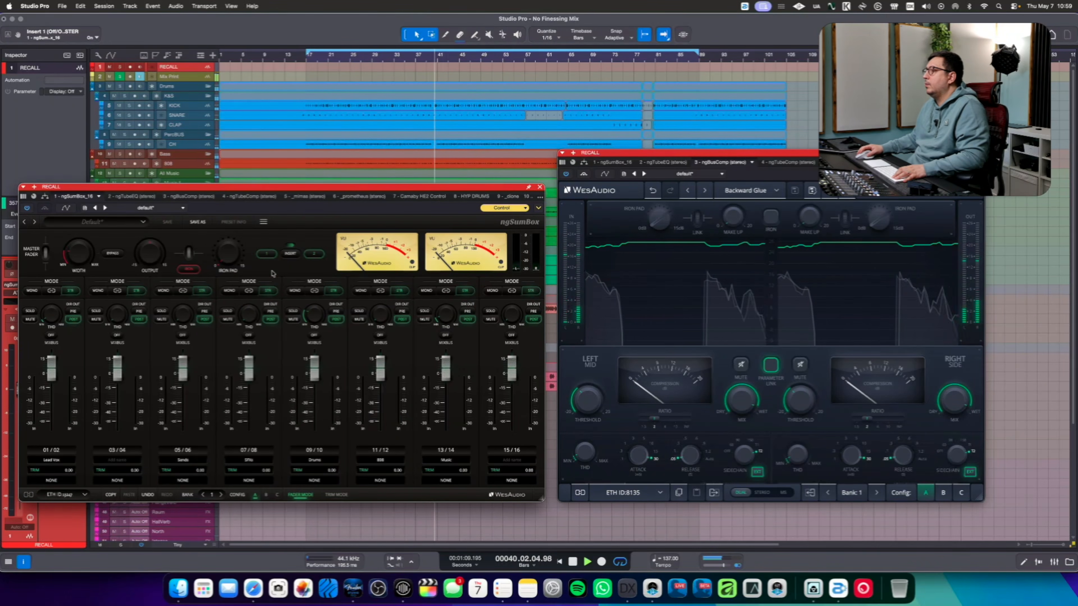
Open Trackspacer on the All Music bus and raise its amount to 100% during playback
left_click(182, 174)
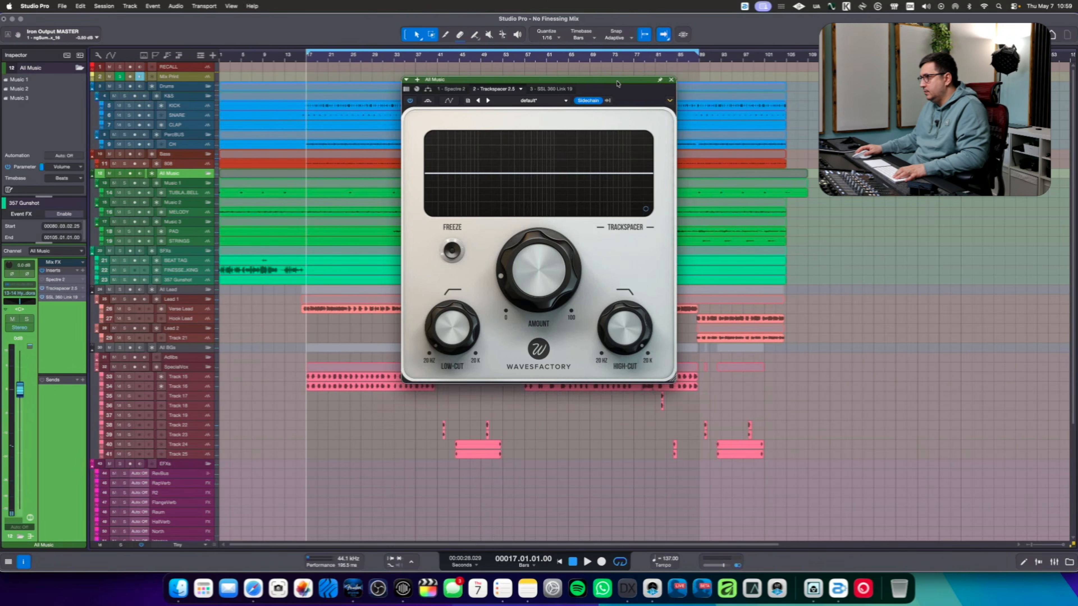
left_click_drag(618, 83, 543, 136)
key("space")
left_click_drag(459, 368, 457, 333)
key("space")
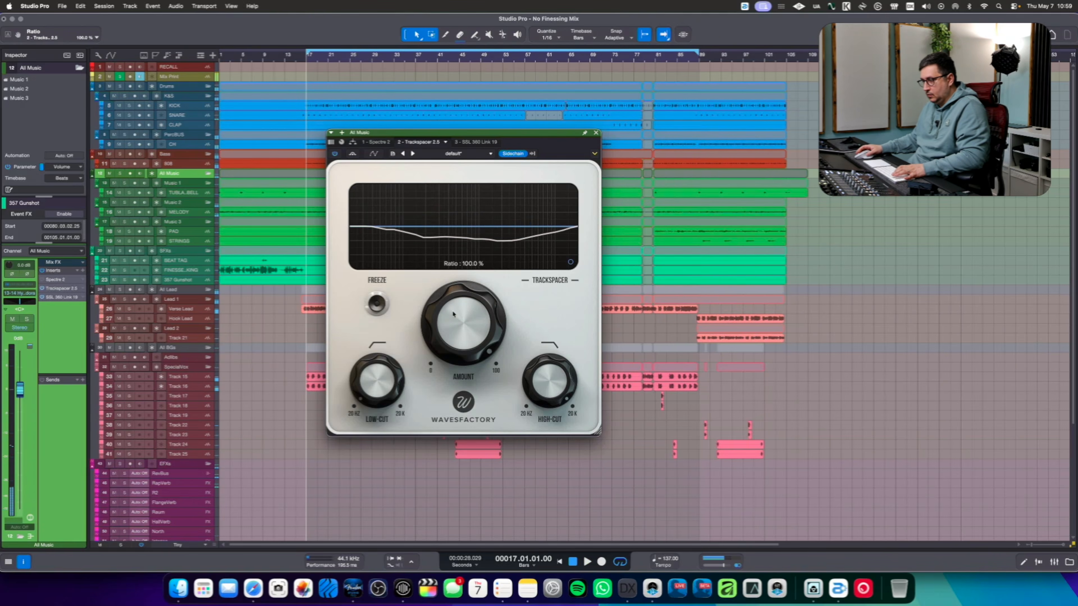
Try narrowing Trackspacer's range with its low-cut and high-cut filters, resetting the high-cut to 20 kHz
left_click_drag(395, 379, 383, 353)
left_click_drag(539, 395, 534, 419)
key("space")
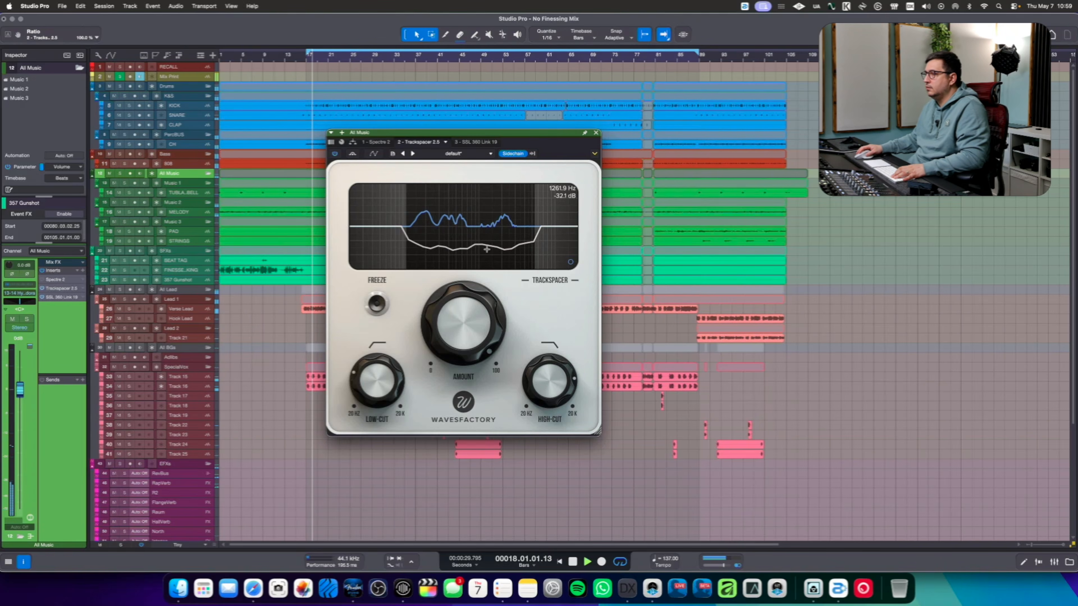
double_click(542, 392)
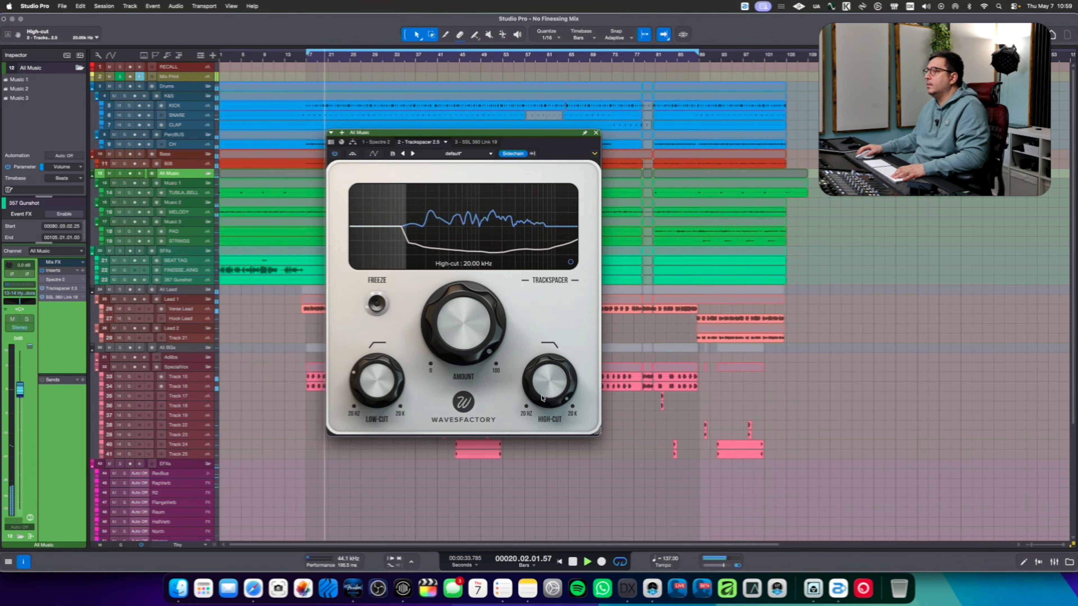
Adjust the attack and shift the pan slightly in Trackspacer's advanced M/S settings while auditioning, then return to the frequency display
key("space")
left_click(570, 263)
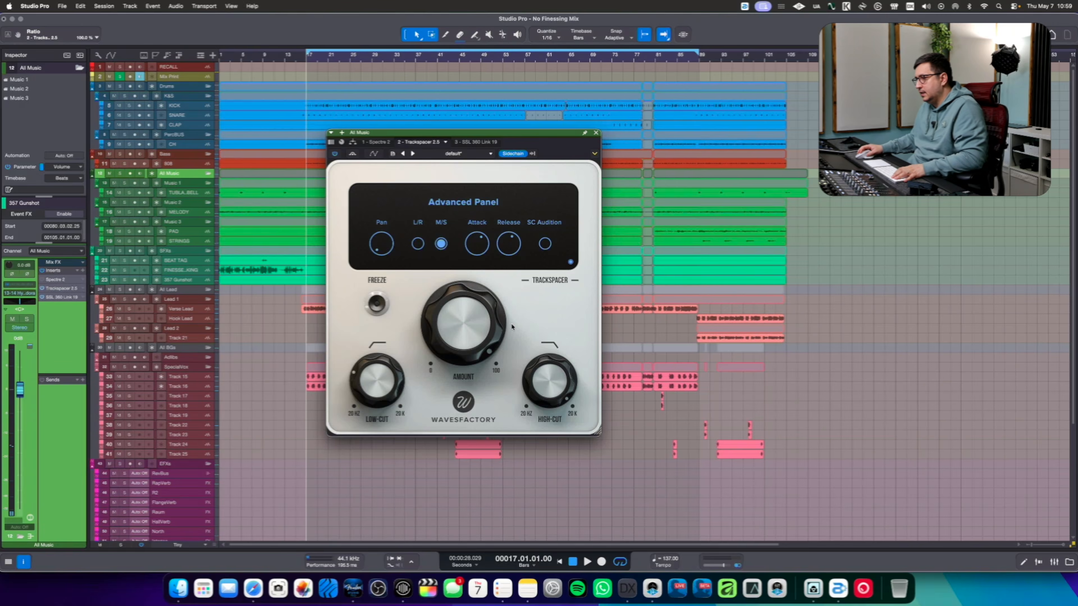
key("space")
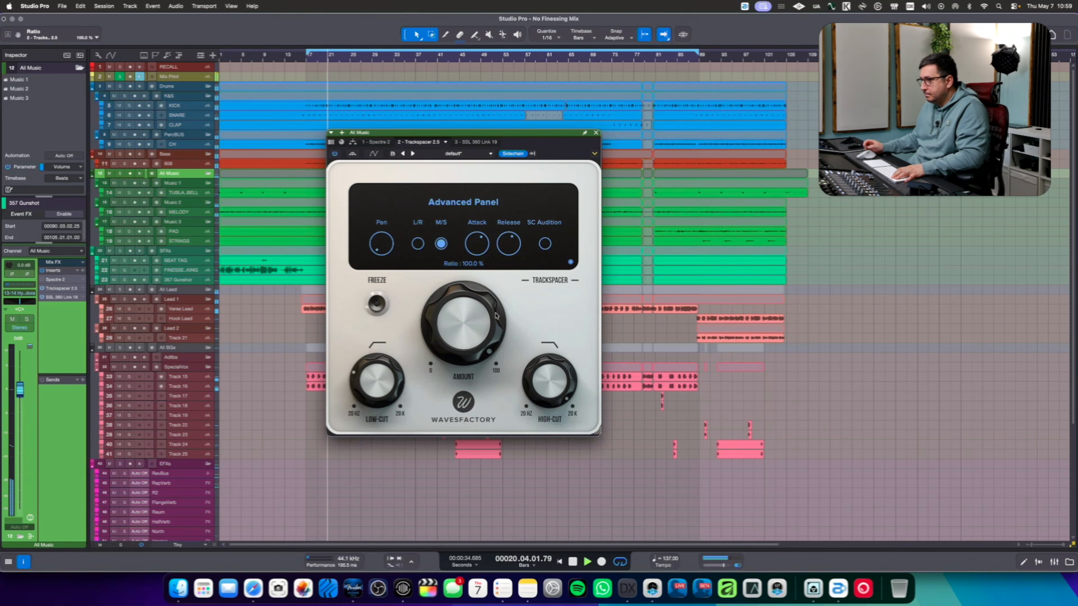
left_click_drag(478, 258, 514, 237)
mouse_move(389, 245)
left_click_drag(389, 245, 393, 233)
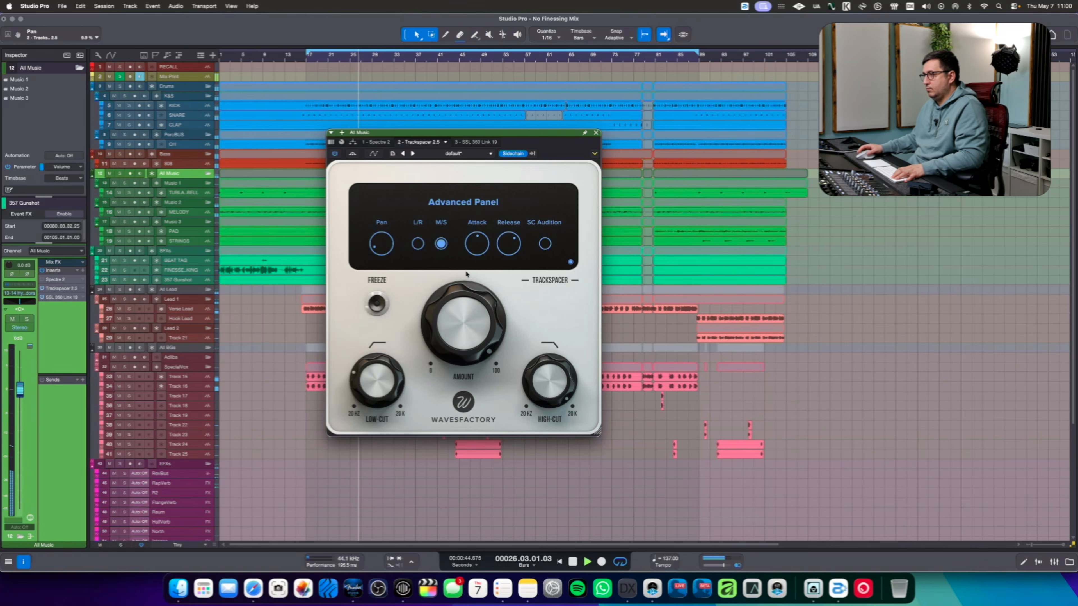
key("space")
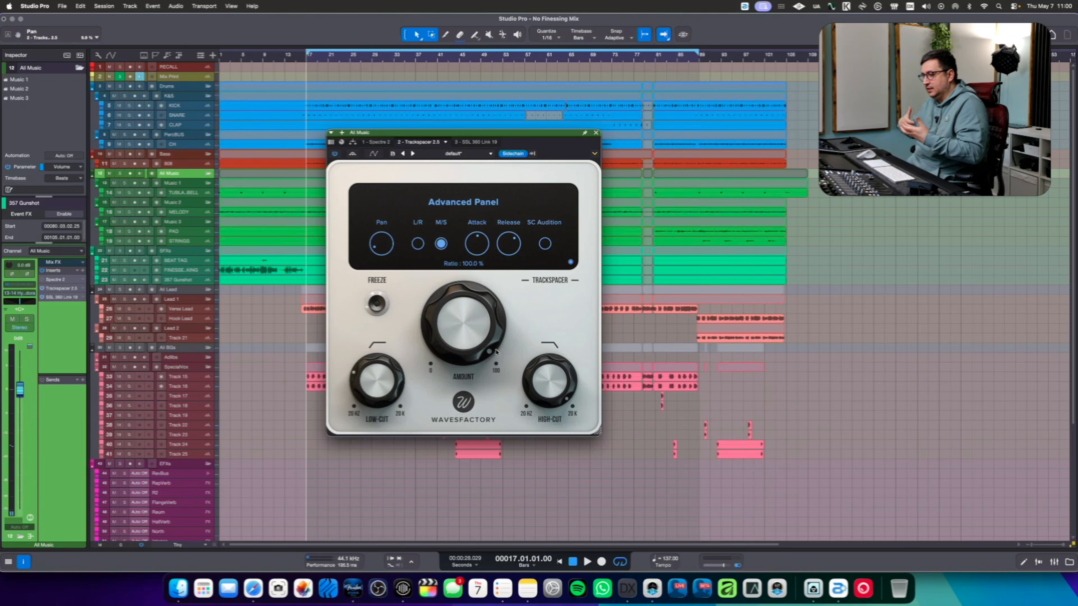
key("space")
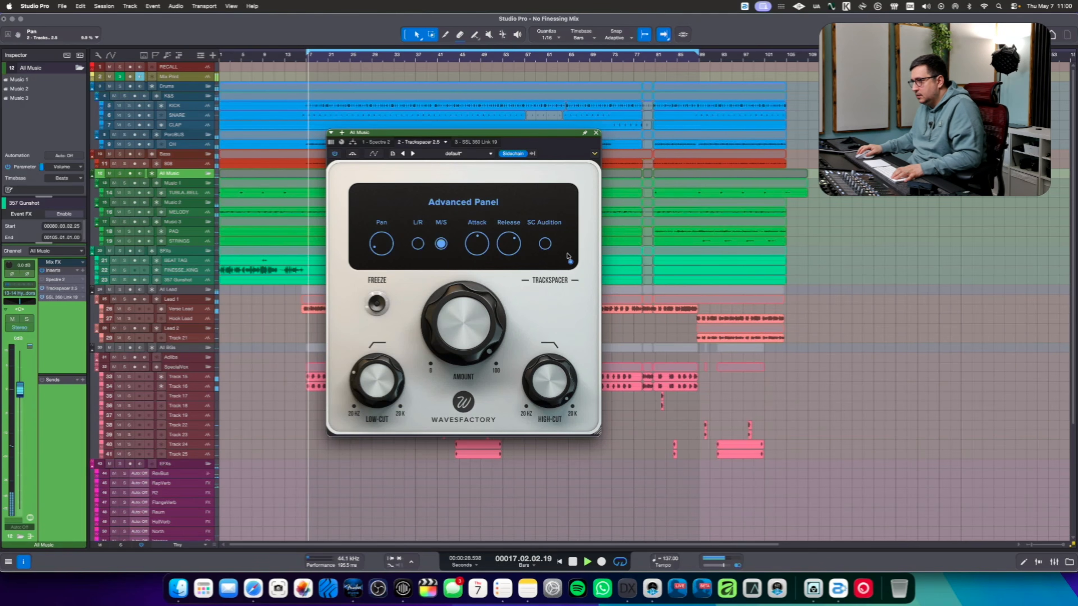
left_click(571, 262)
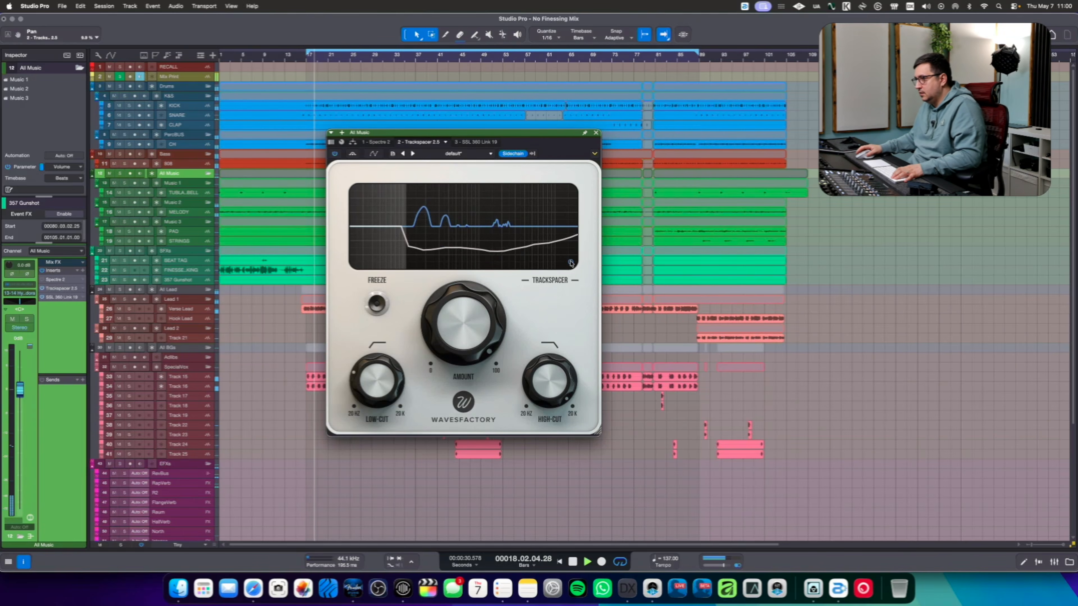
Reset Trackspacer's low-cut to 20 Hz and fine-tune its amount to 6.0% during playback, then close it
left_click_drag(374, 385, 356, 465)
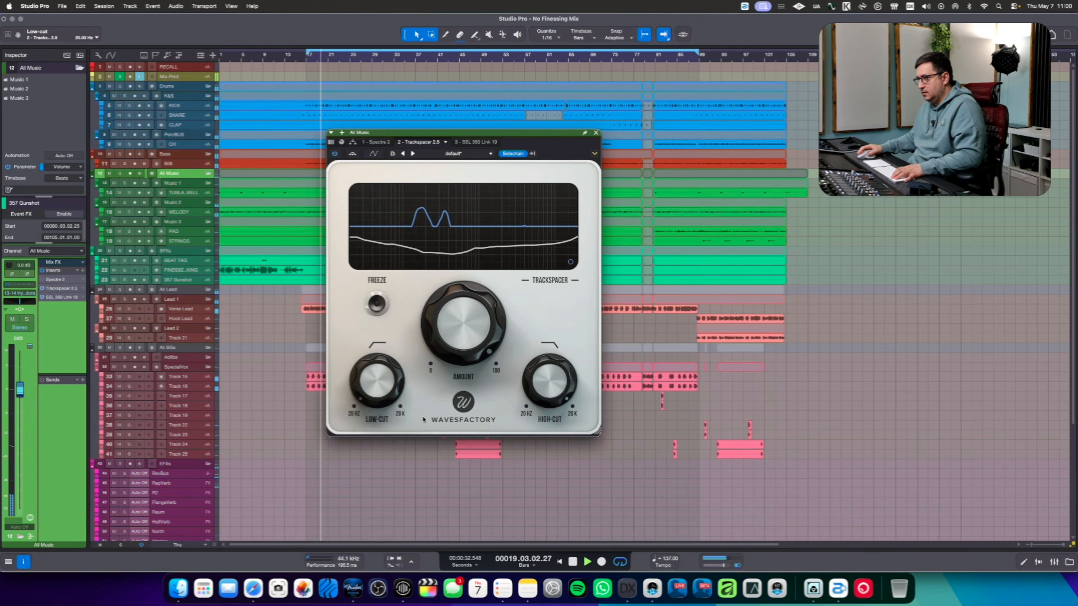
key("space")
left_click_drag(448, 339, 442, 505)
left_click_drag(453, 304, 455, 328)
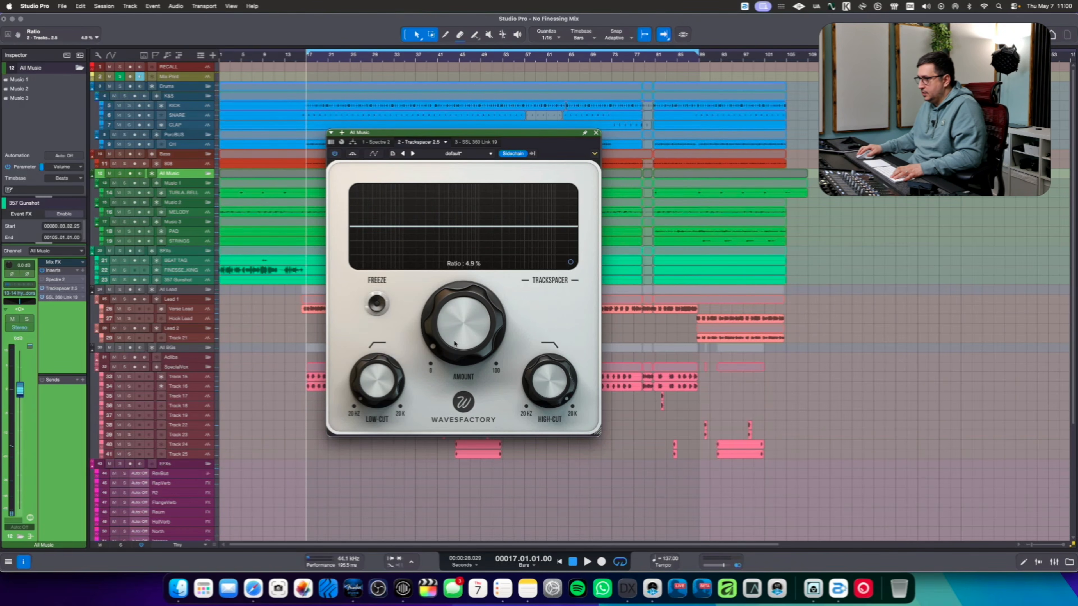
key("space")
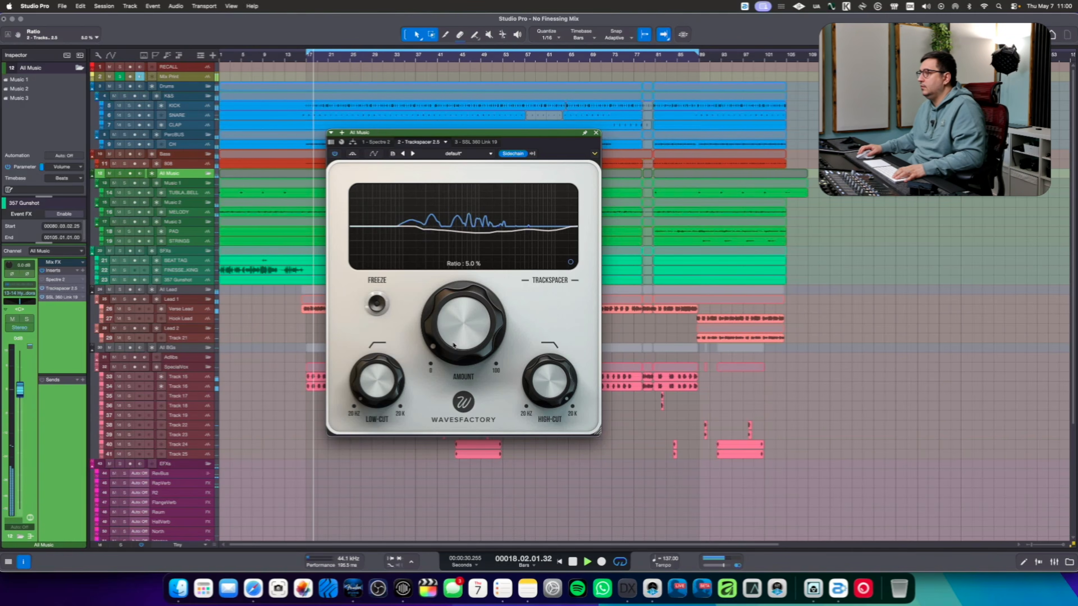
scroll(453, 347, "up", 1)
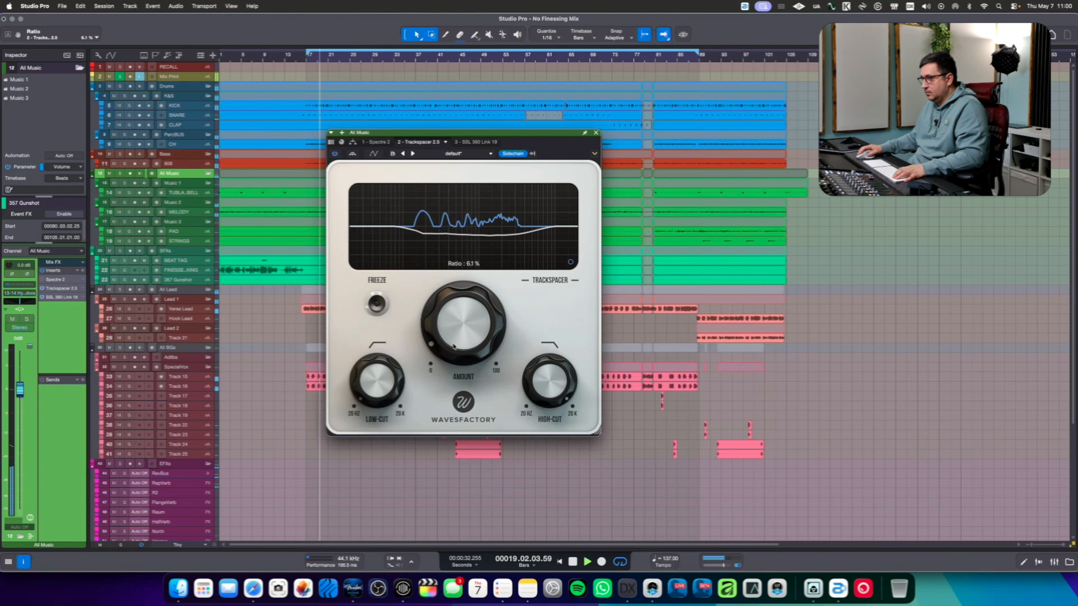
left_click_drag(453, 347, 454, 346)
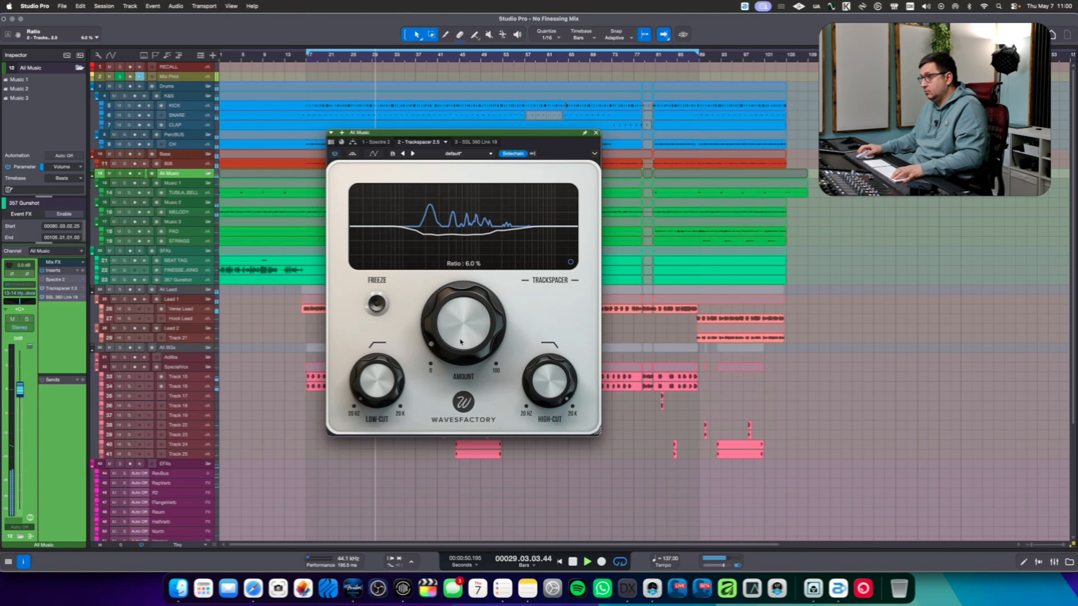
key("space")
left_click(596, 132)
Enlarge the Verse Lead track and add a send from it to the LayThrow effects channel
left_click(180, 313)
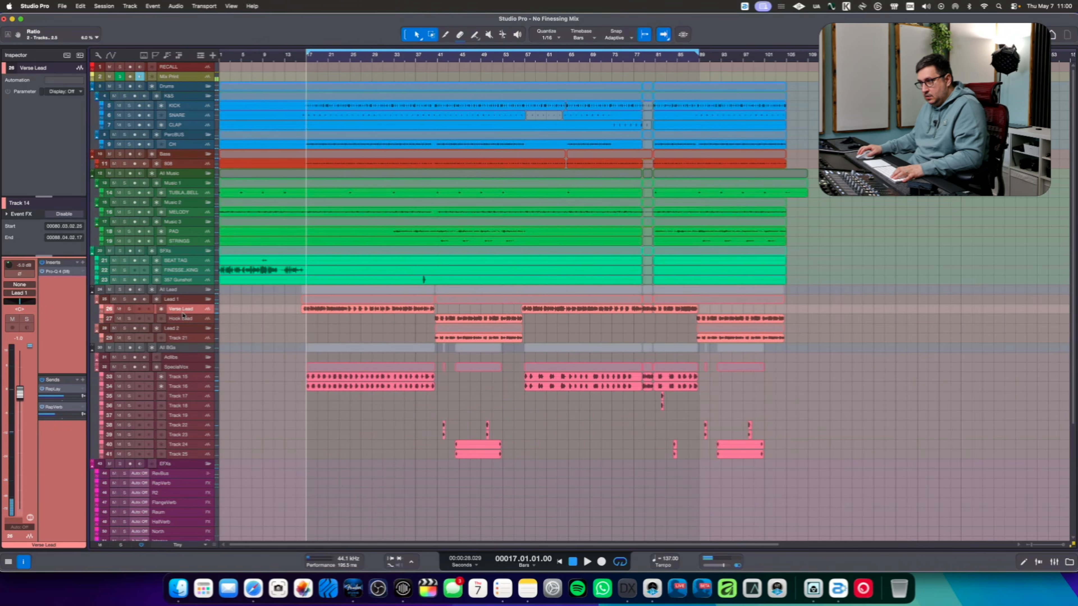
left_click_drag(183, 314, 197, 341)
left_click_drag(62, 375, 65, 322)
left_click(82, 326)
left_click(88, 335)
scroll(98, 415, "down", 7)
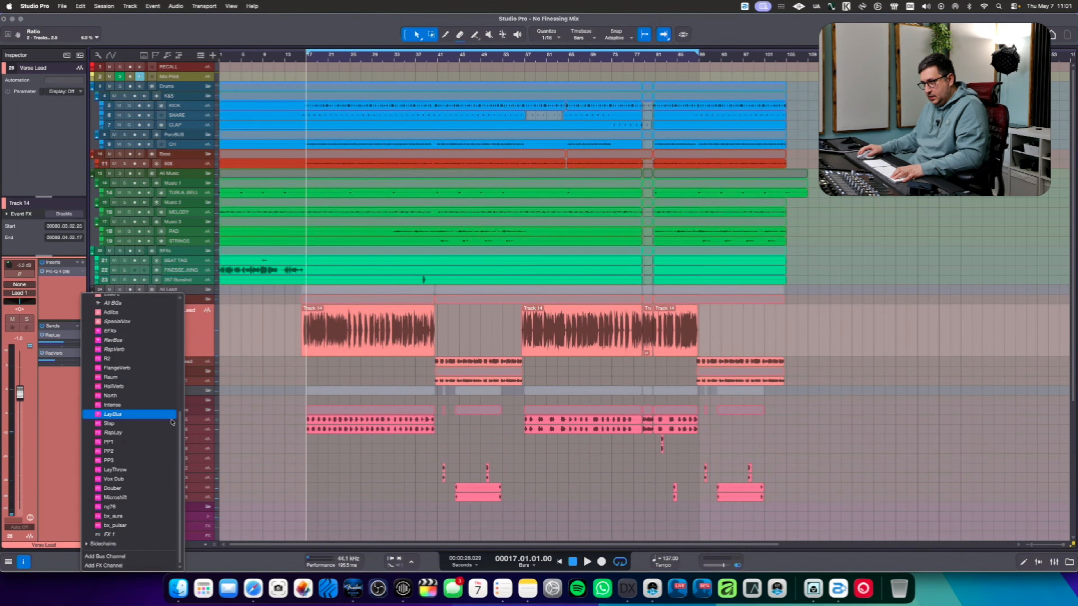
left_click(114, 493)
Pull the Verse Lead's LayThrow send down to minimum and show its send level automation on the track
left_click_drag(57, 382, 21, 382)
right_click(41, 382)
left_click(68, 409)
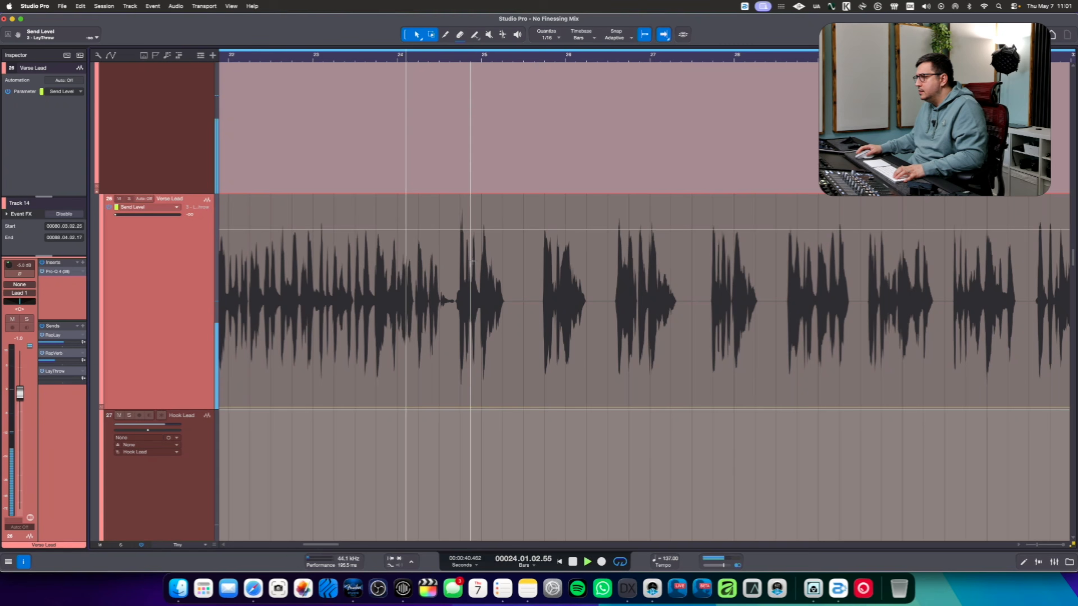
Automate a delay throw on Verse Lead by raising the LayThrow send to maximum for about the first half of bar 25
key("space")
left_click(416, 407)
left_click(463, 407)
left_click_drag(442, 408, 445, 27)
Add half-bar LayThrow send boosts to maximum at the start of bars 26 and 27, and play back the throws
left_click(499, 407)
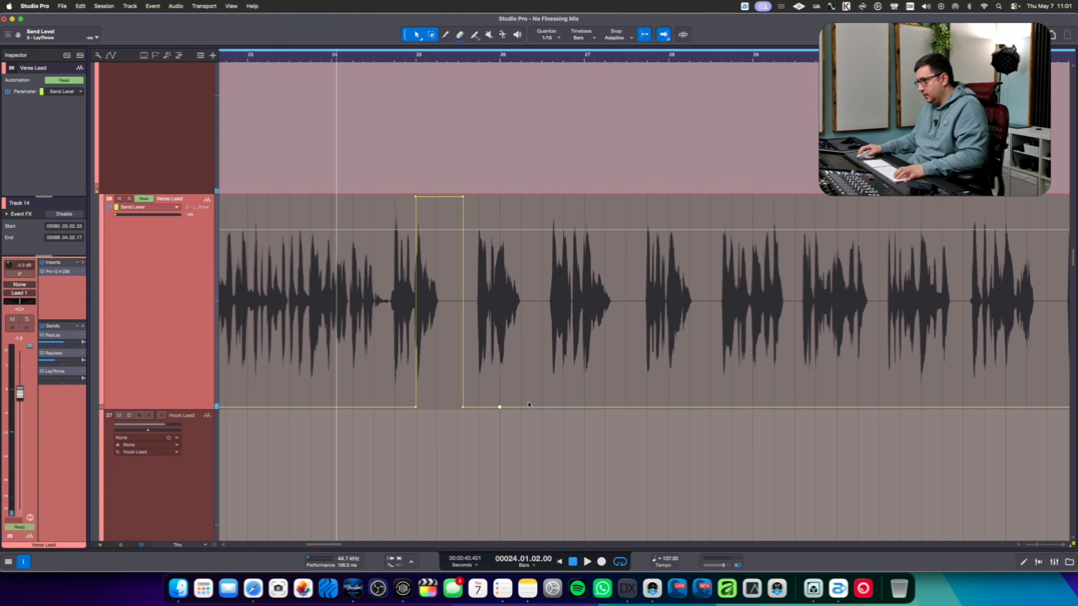
left_click(542, 407)
left_click_drag(495, 107, 496, 102)
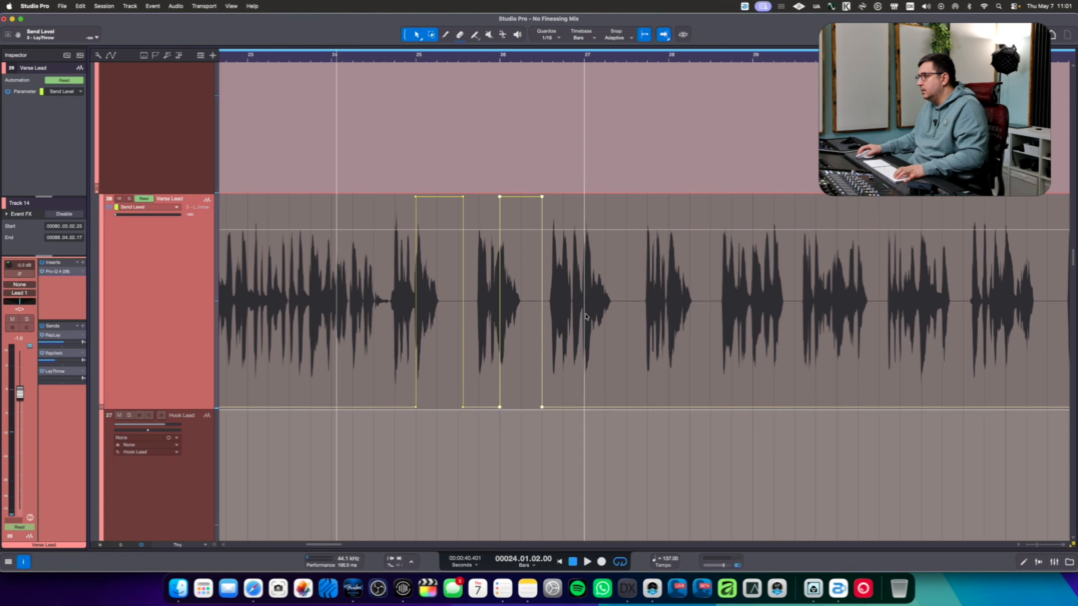
left_click(584, 407)
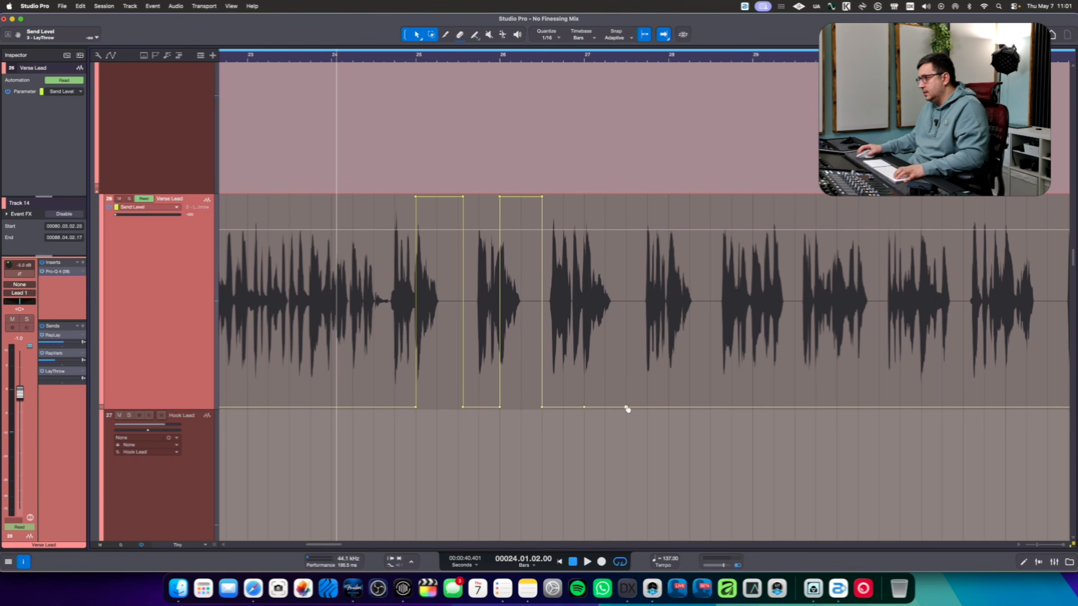
left_click_drag(597, 196, 471, 61)
left_click_drag(621, 226, 474, 101)
key("space")
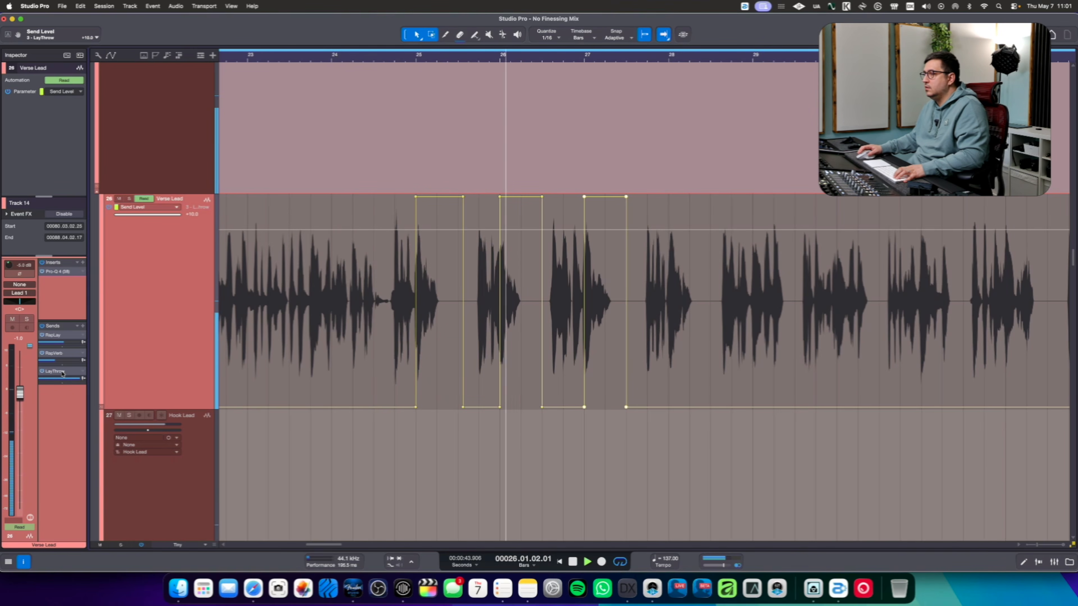
Automate another Verse Lead delay throw by raising the LayThrow send to maximum for the first half of bar 28
scroll(632, 389, "right", 1)
scroll(632, 389, "right", 5)
key("f")
left_click_drag(643, 213, 641, 198)
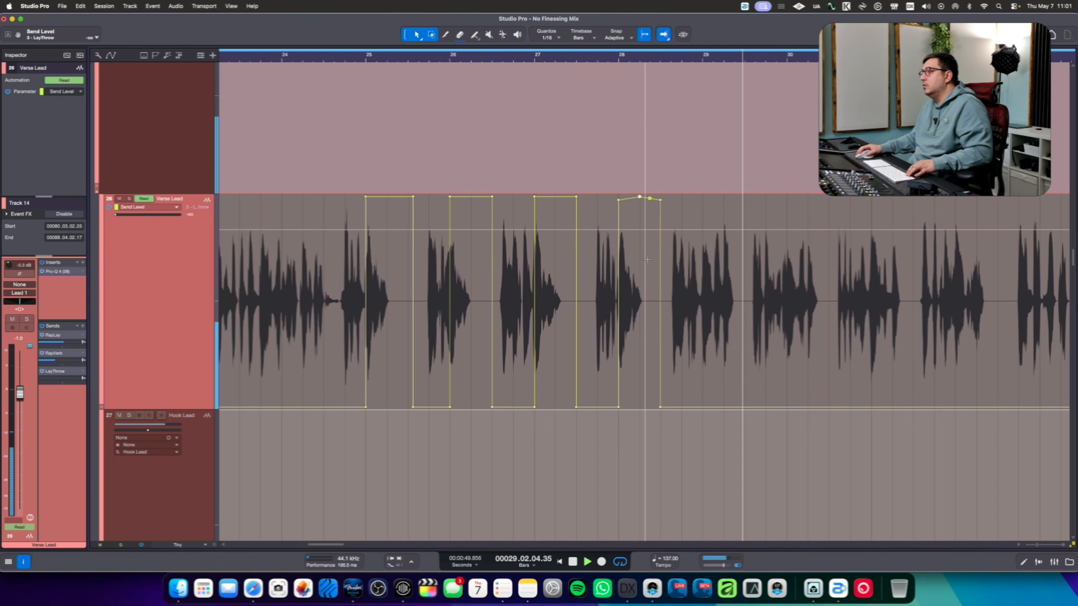
key("super+z")
key("space")
left_click_drag(651, 199, 651, 193)
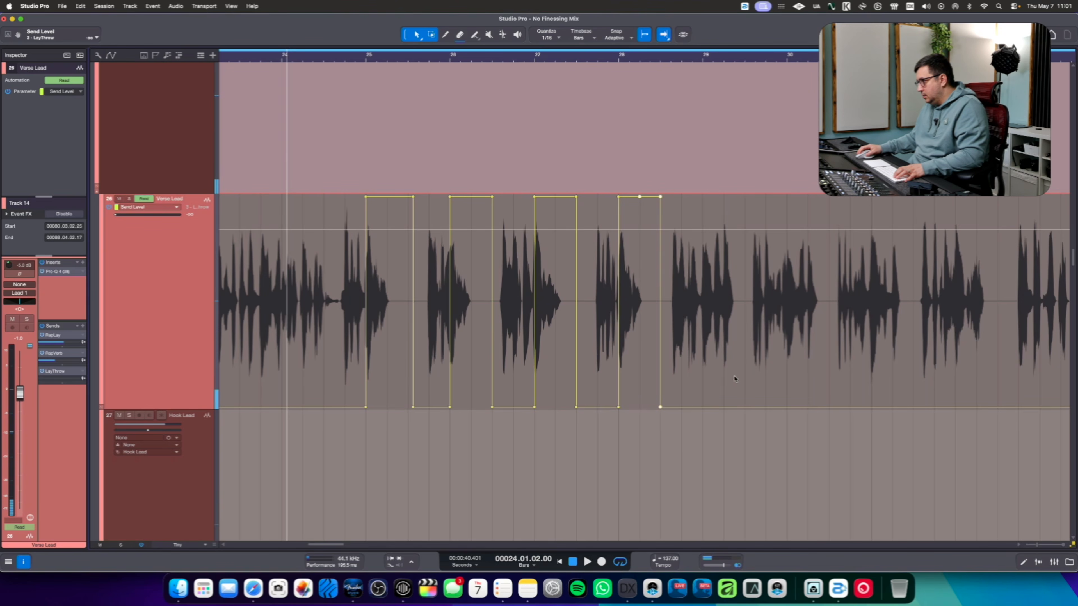
Add short LayThrow send boosts to maximum at the phrase endings in bars 29, 30, 31 and 32, and reduce the Verse Lead track height
left_click(724, 407)
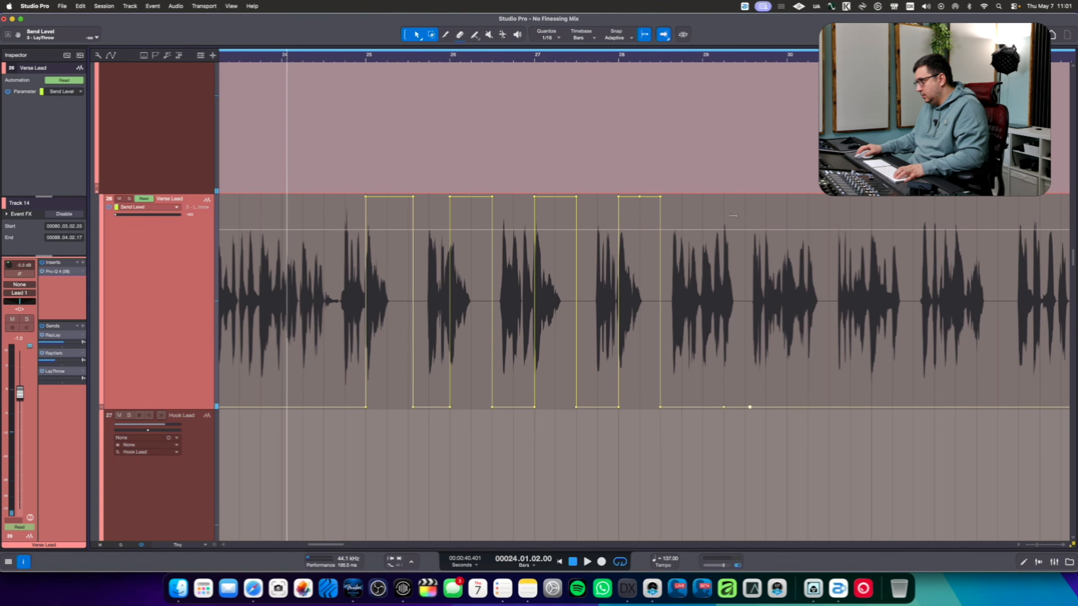
left_click_drag(733, 216, 736, 196)
left_click_drag(185, 410, 185, 277)
scroll(647, 399, "right", 4)
left_click(671, 274)
left_click(694, 275)
left_click_drag(684, 274, 686, 195)
left_click(757, 275)
left_click(777, 274)
left_click_drag(765, 197, 766, 196)
left_click(819, 274)
left_click(856, 275)
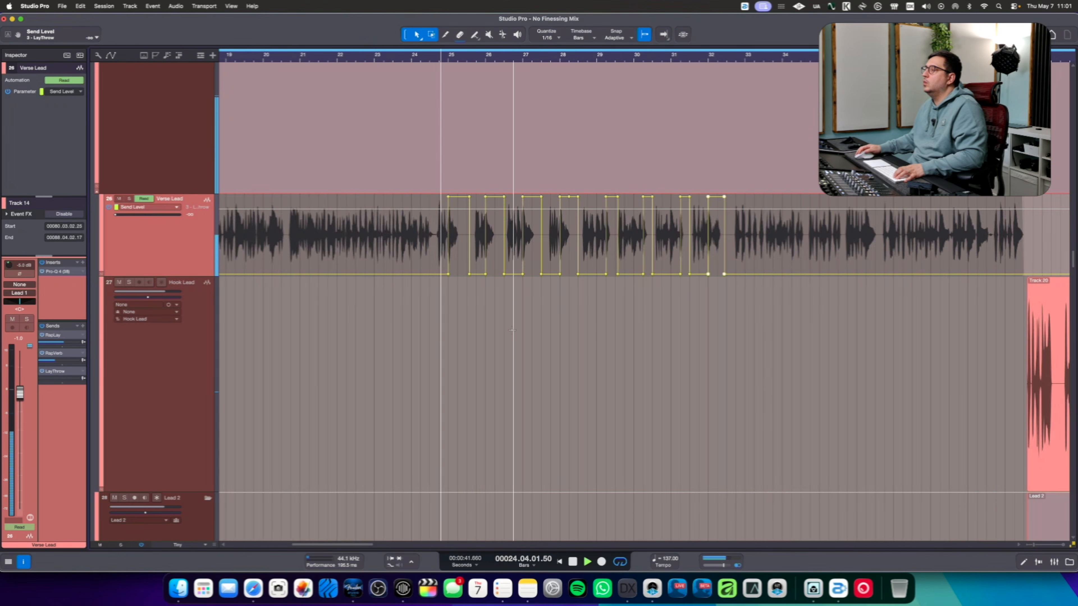
Audition the throws and add short LayThrow send boosts to maximum around the middle of bar 34 and early in bar 36
scroll(488, 352, "right", 3)
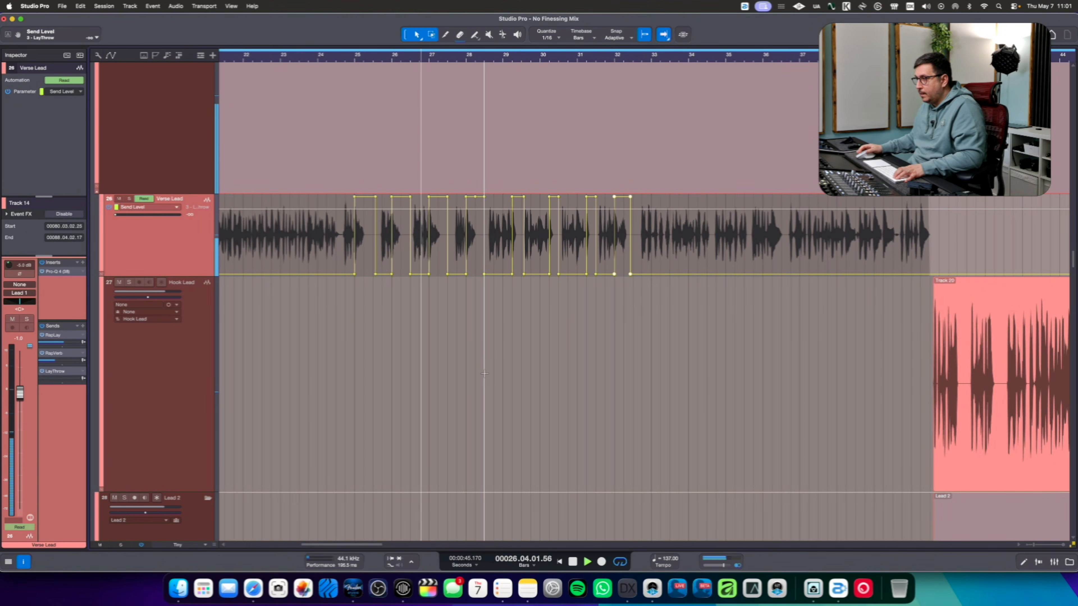
scroll(491, 379, "right", 1)
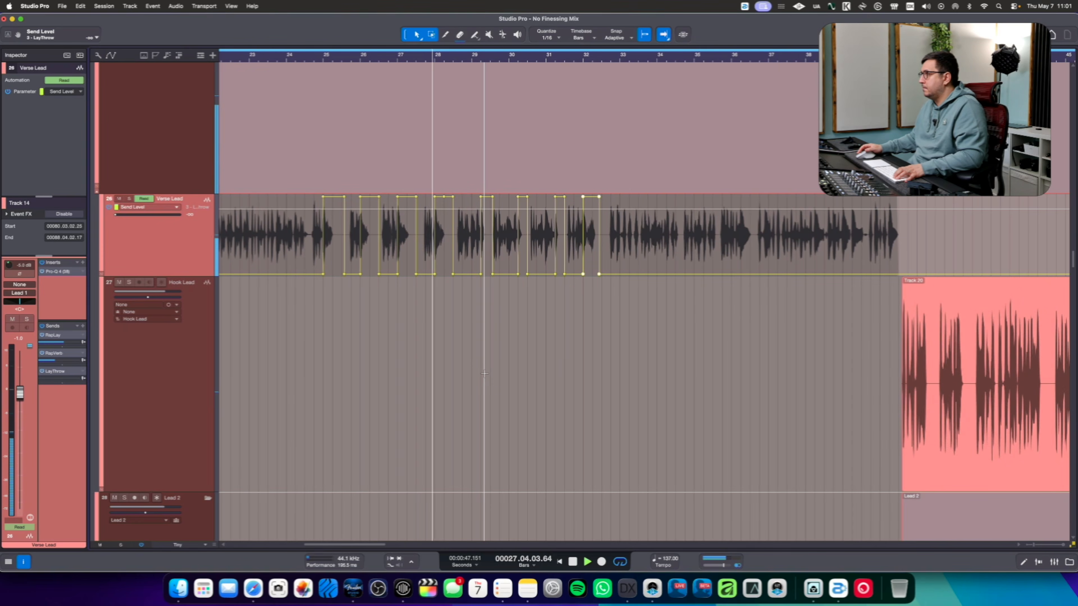
scroll(485, 374, "right", 2)
key("f")
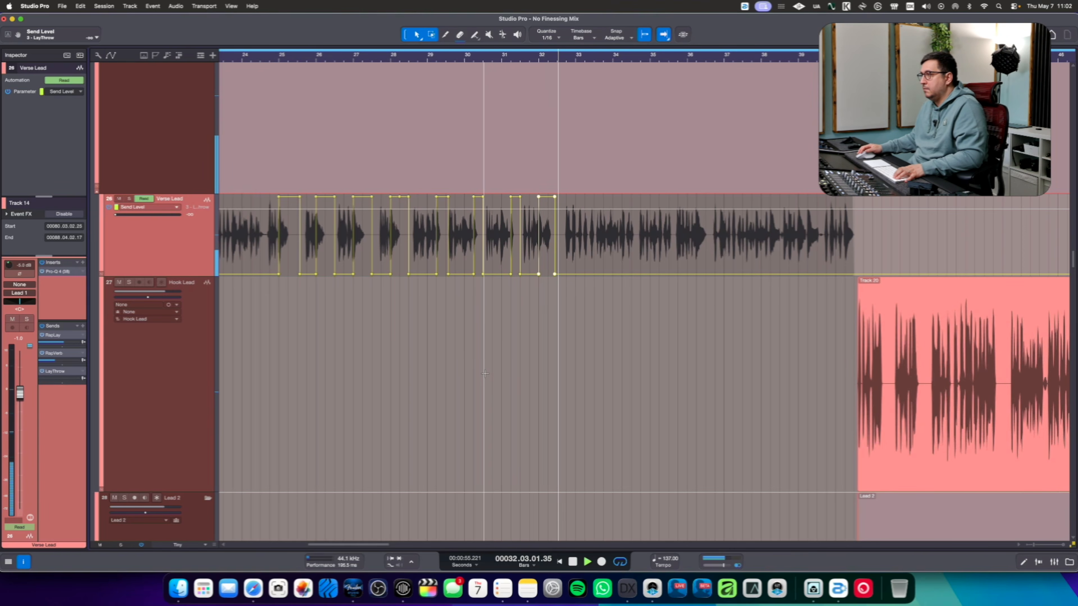
left_click_drag(592, 57, 577, 72)
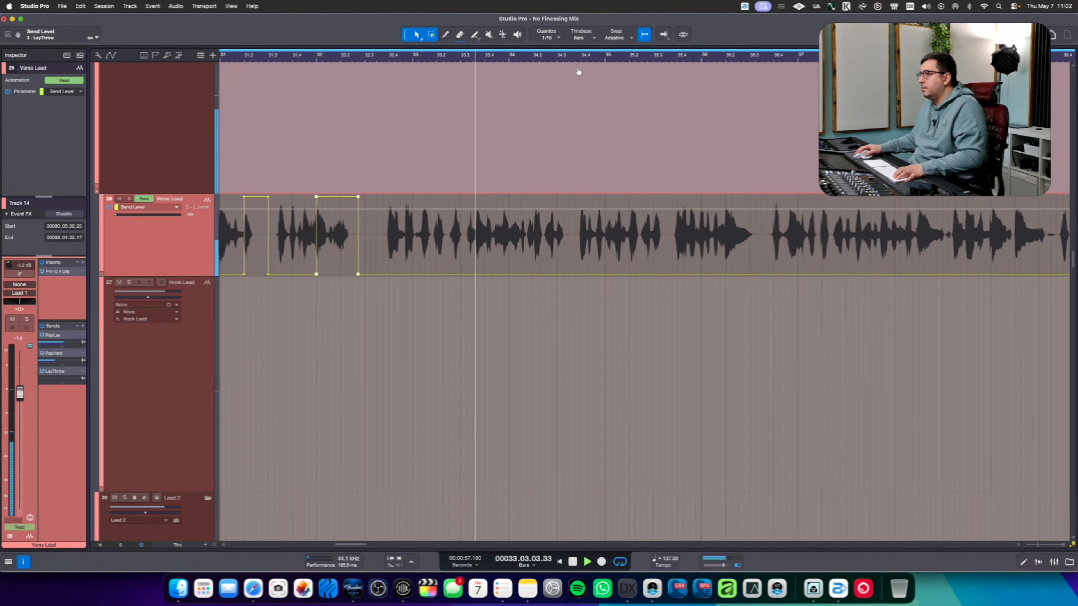
left_click(551, 274)
left_click(580, 274)
left_click_drag(561, 201, 616, 135)
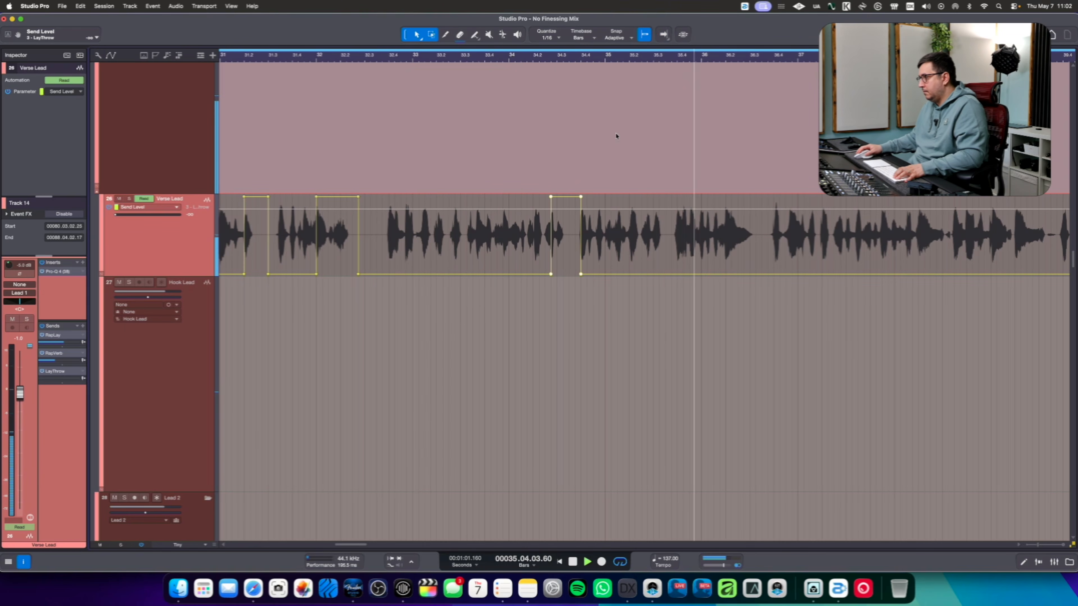
left_click(725, 275)
left_click(755, 275)
left_click_drag(739, 202, 715, 130)
Add short LayThrow send boosts to maximum at the remaining phrase endings in bars 38, 39 and 40, just before the hook
scroll(719, 291, "right", 3)
scroll(719, 290, "right", 3)
key("f")
left_click_drag(745, 202, 749, 111)
left_click(824, 280)
left_click(846, 278)
left_click_drag(836, 202, 836, 119)
key("space")
left_click(920, 276)
left_click(943, 277)
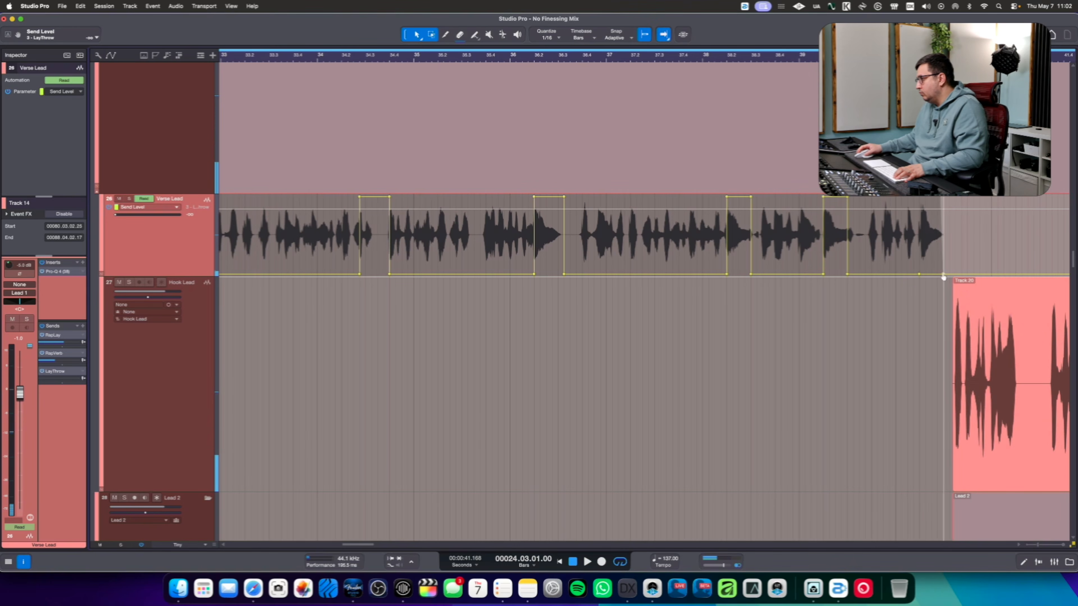
left_click_drag(930, 202, 926, 128)
Open EchoBoy on the LayThrow channel, reveal its style settings, and change the echo style to Fat
scroll(777, 57, "down", 8)
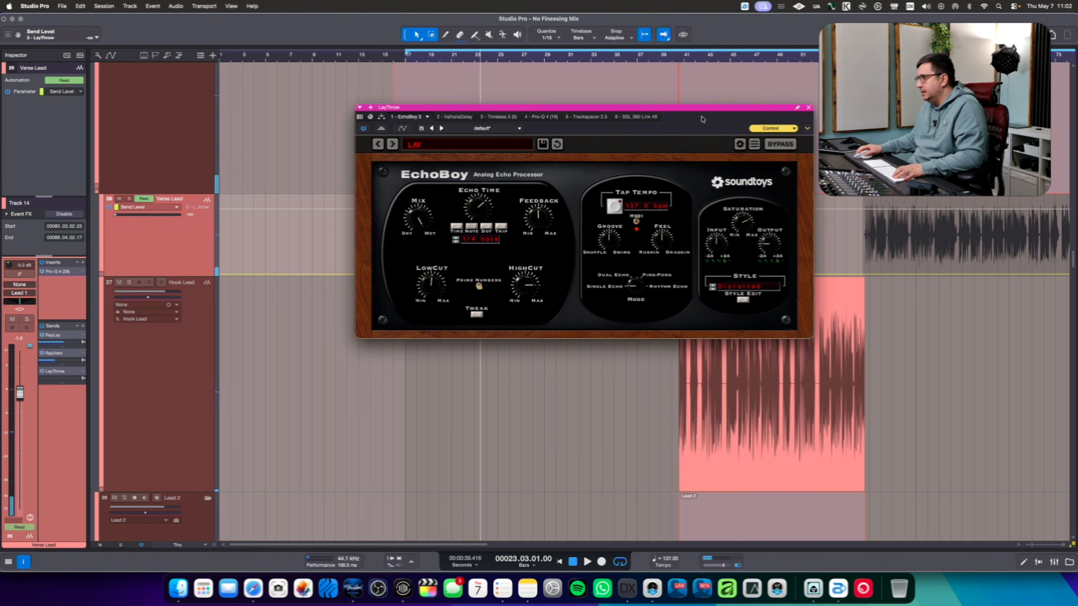
left_click_drag(702, 120, 544, 211)
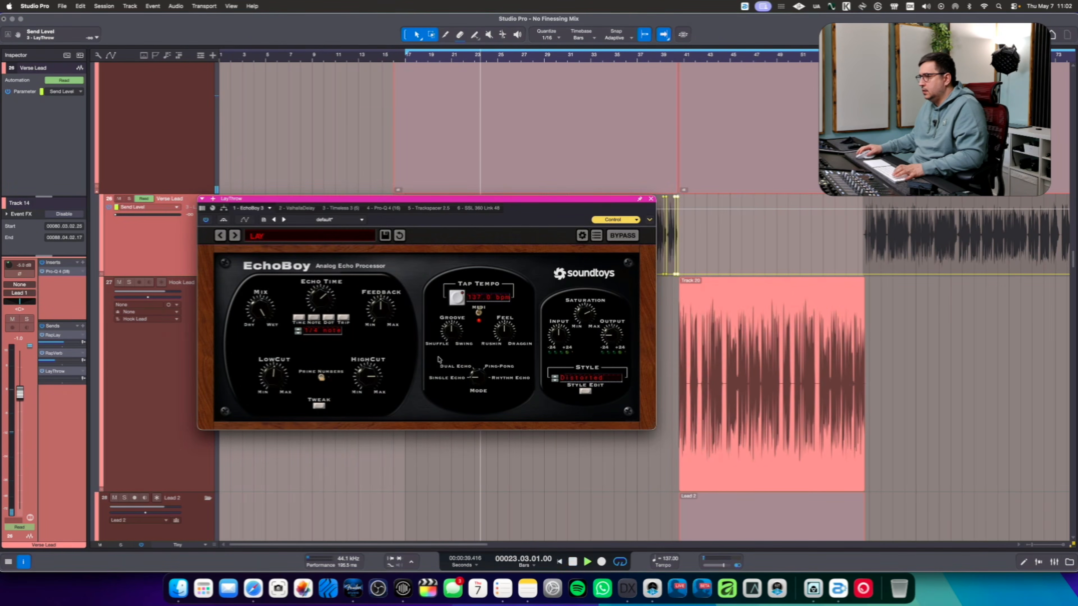
left_click(584, 391)
left_click(588, 378)
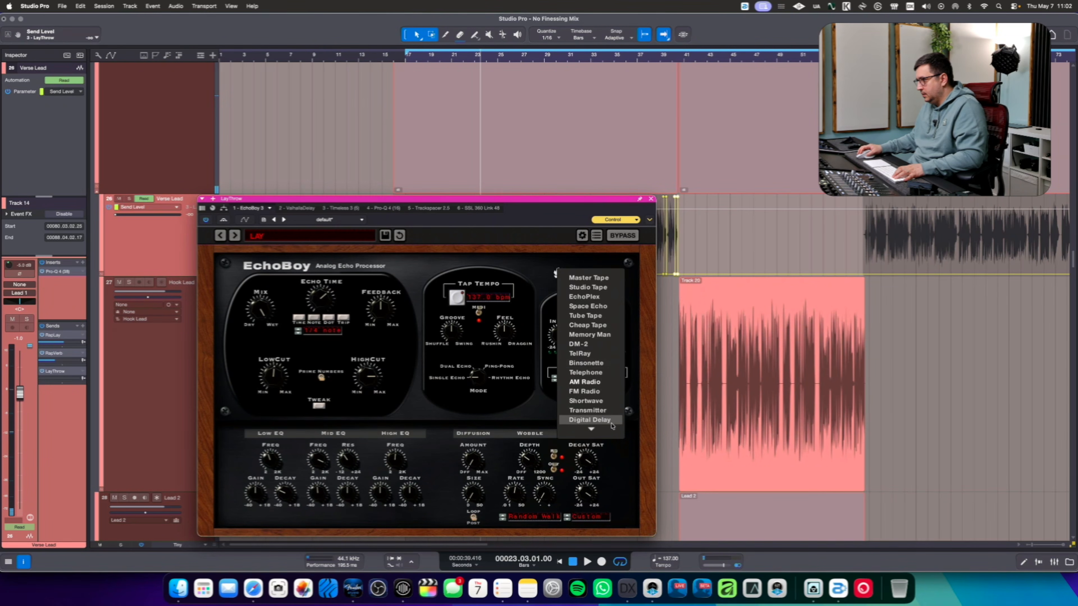
left_click(585, 387)
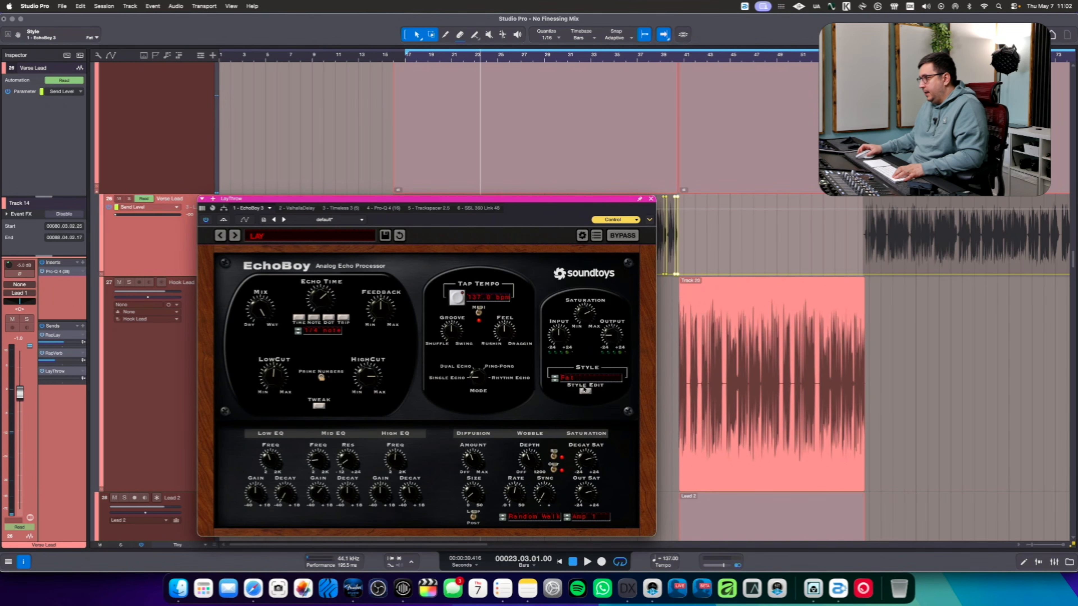
Play back the delay throws, hide EchoBoy's style settings, adjust its low cut, and close the plug-in
left_click(458, 59)
left_click_drag(562, 204, 400, 155)
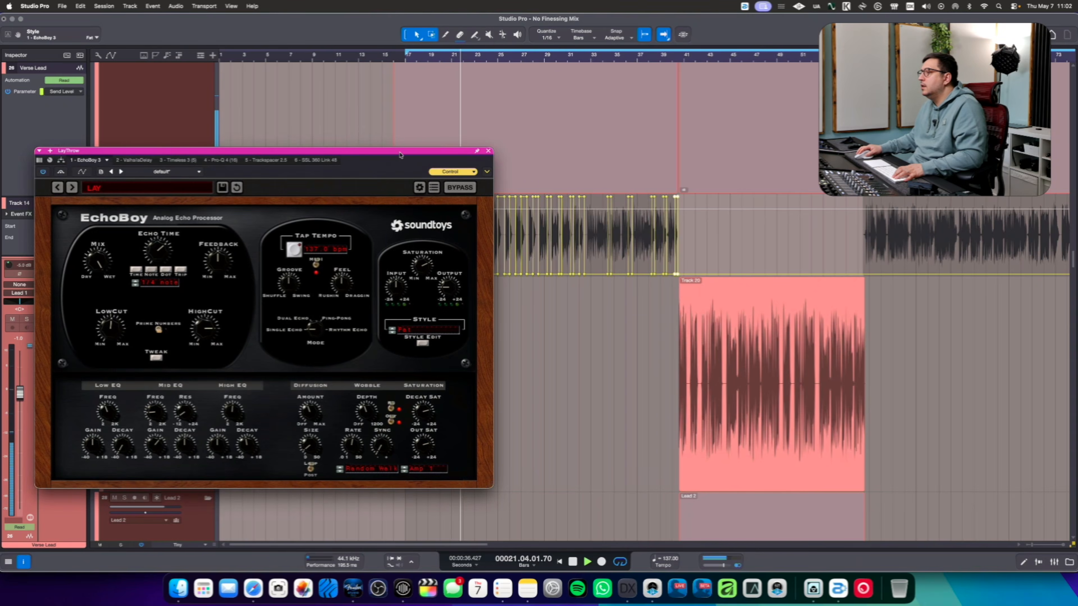
left_click(423, 342)
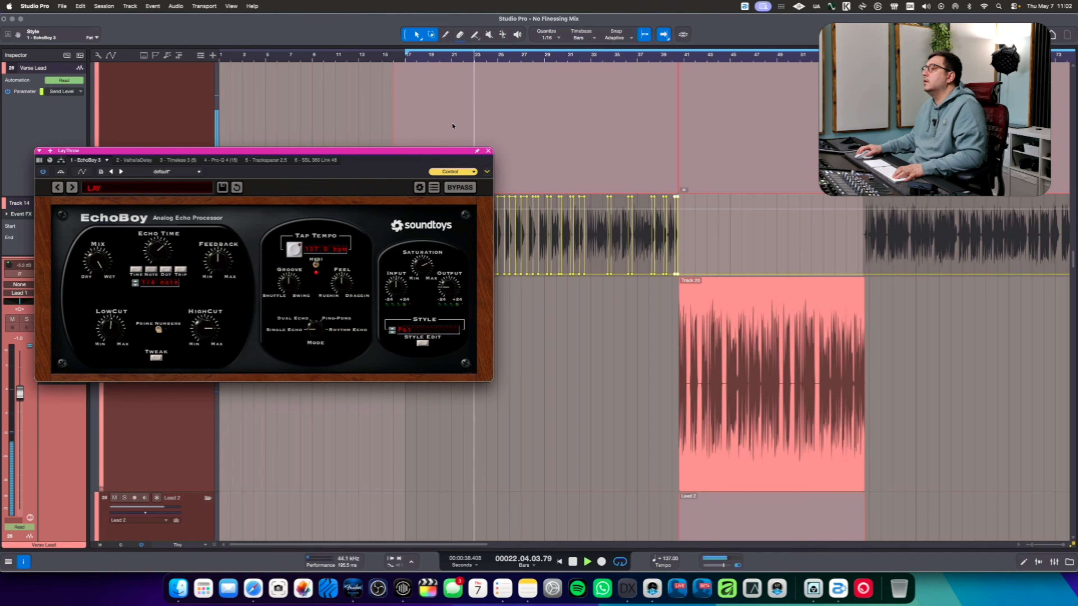
left_click_drag(449, 156, 608, 238)
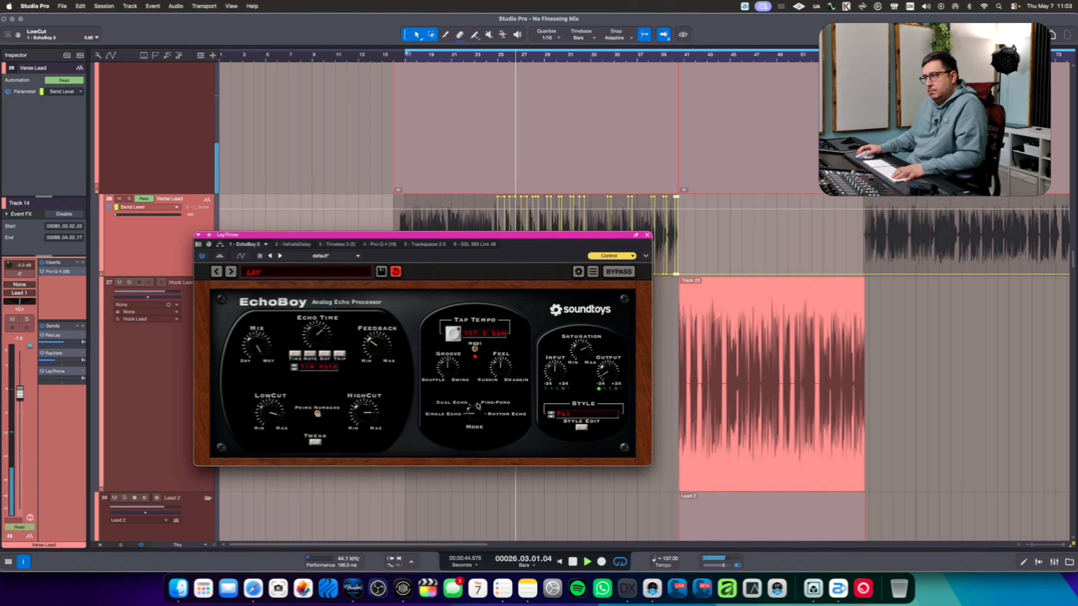
key("space")
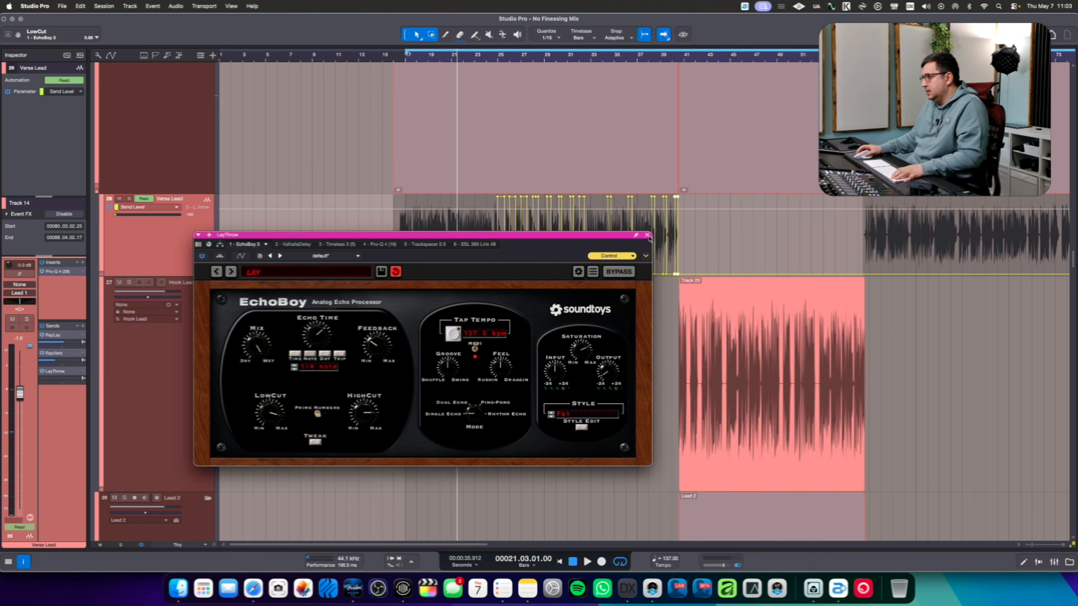
left_click(647, 236)
Reset the tracks to Tiny height, play the throws from bar 25, and select the LayThrow effects channel
scroll(277, 373, "down", 10)
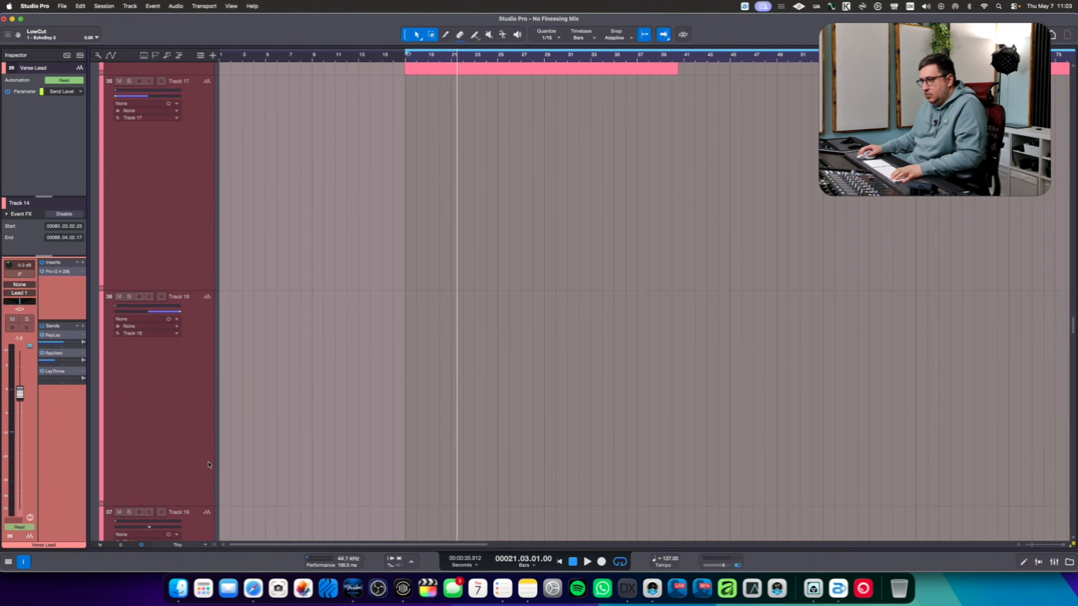
left_click(177, 545)
left_click(187, 494)
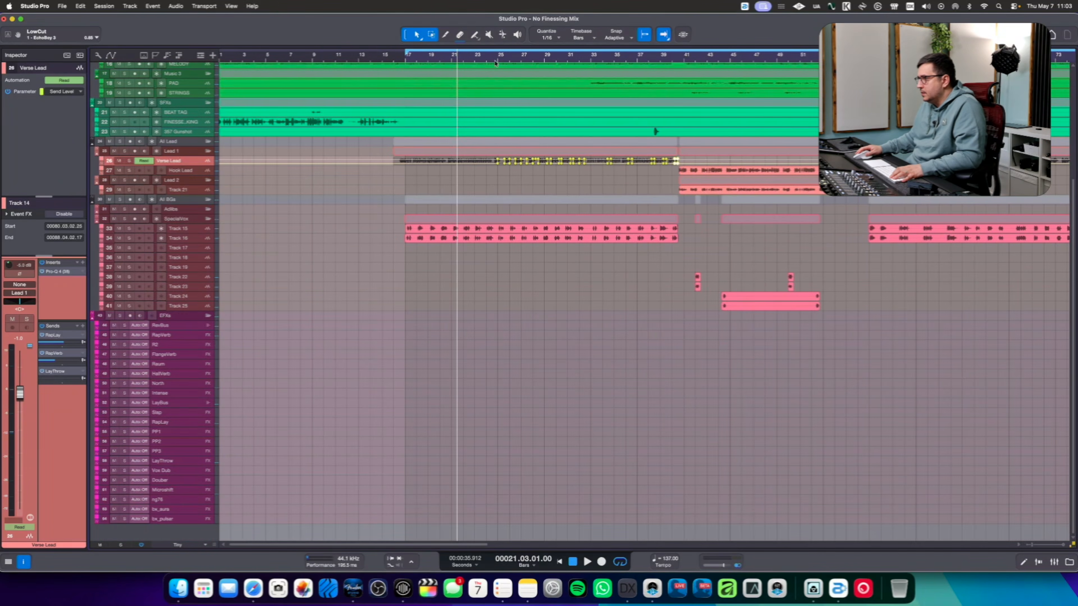
left_click(498, 56)
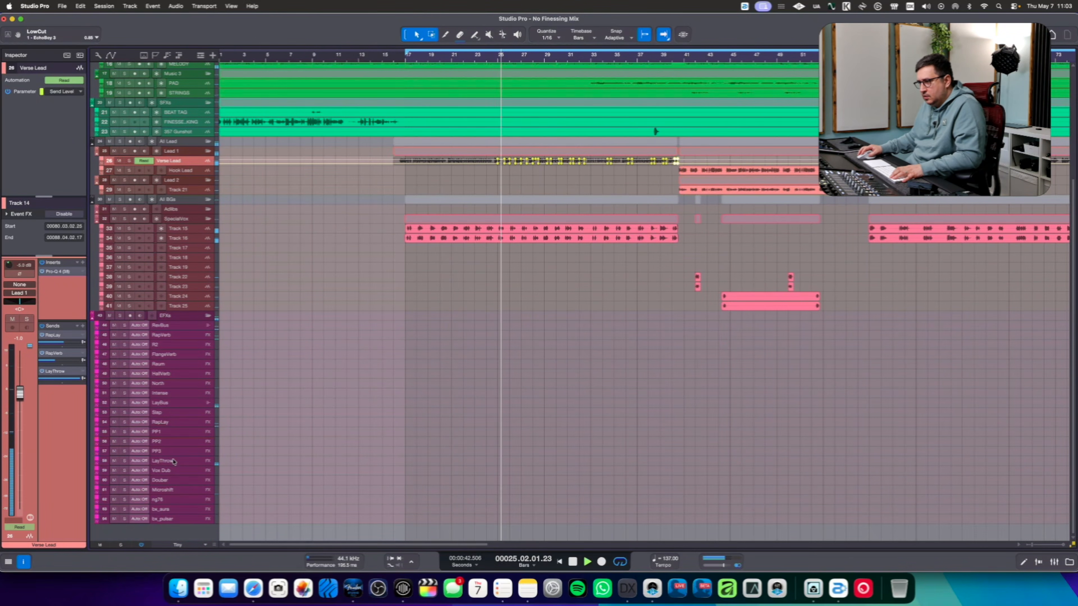
left_click(176, 463)
key("space")
Add a send from LayThrow to the HallVerb channel and adjust its send level while playing the throws
left_click(84, 327)
left_click(108, 337)
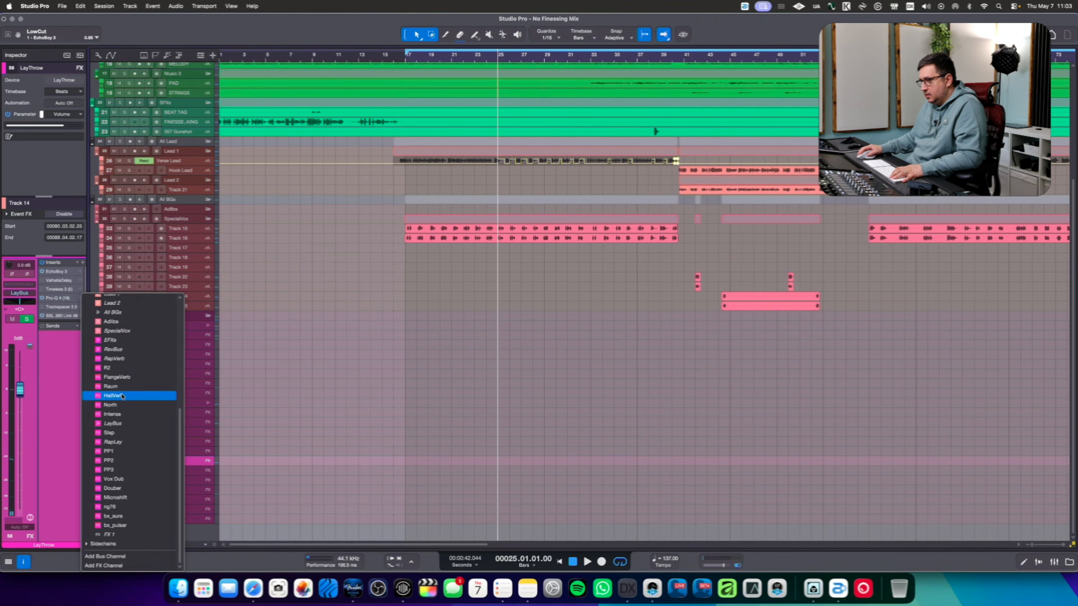
left_click(122, 396)
key("space")
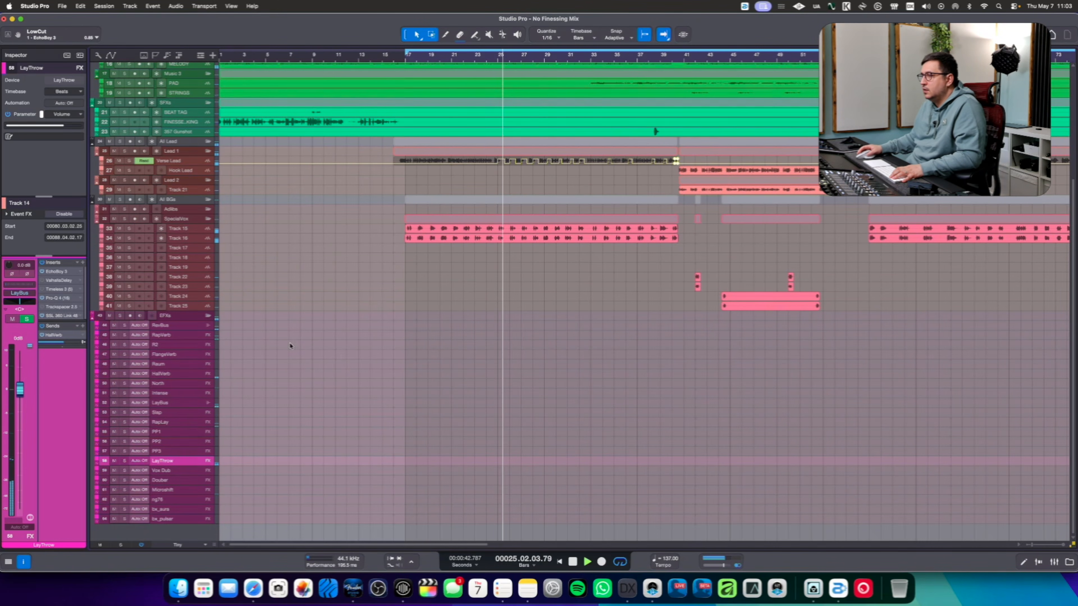
scroll(64, 345, "down", 5)
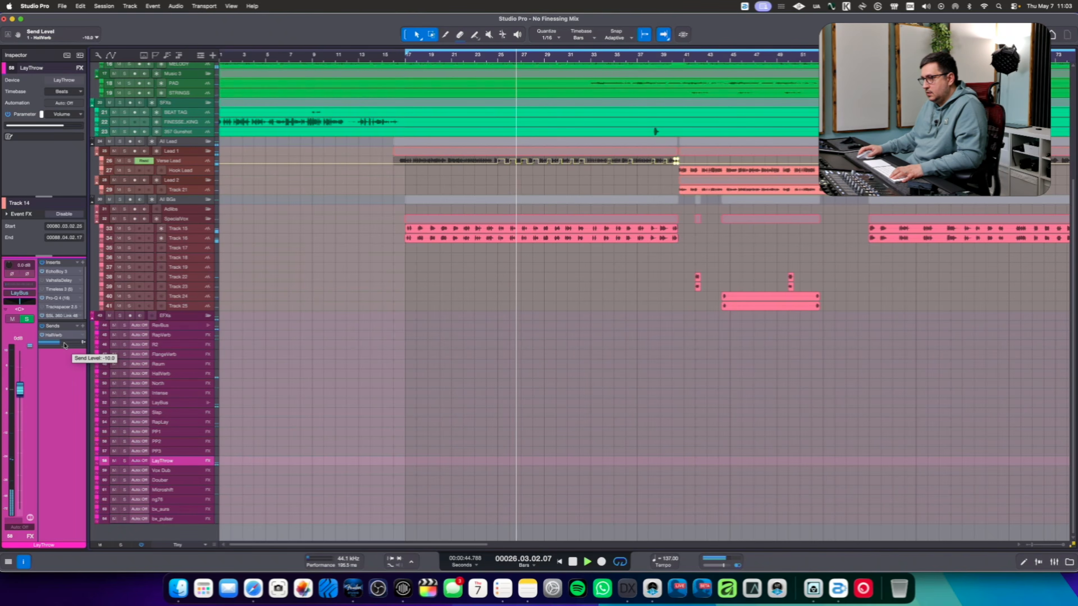
scroll(64, 345, "down", 1)
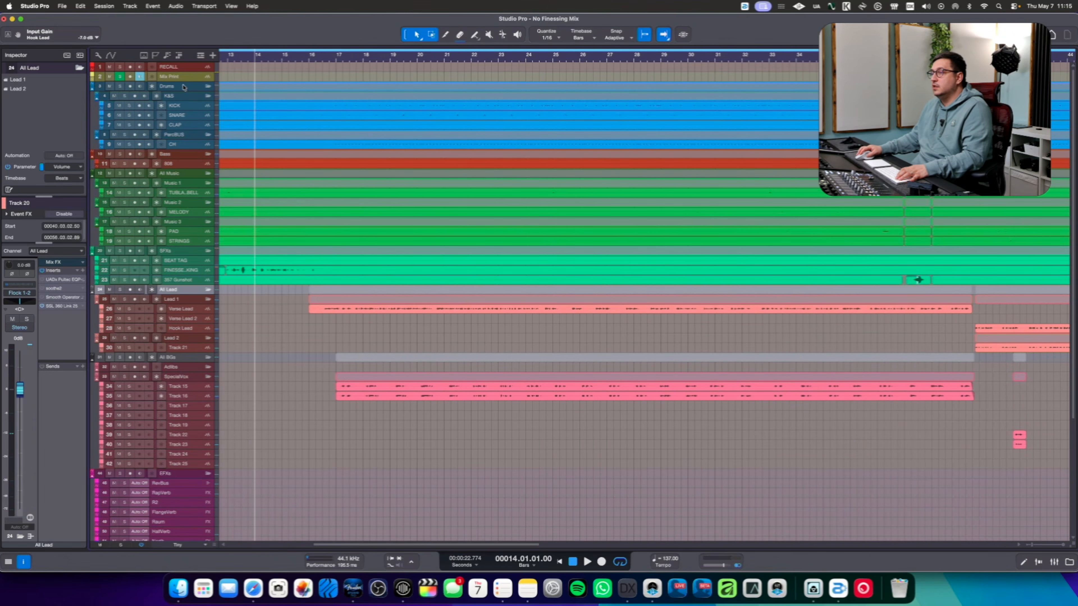
Enlarge the Mix Print track and fine-tune its HiFAL threshold and The God Particle's input level
left_click_drag(184, 82, 186, 184)
left_click(189, 147)
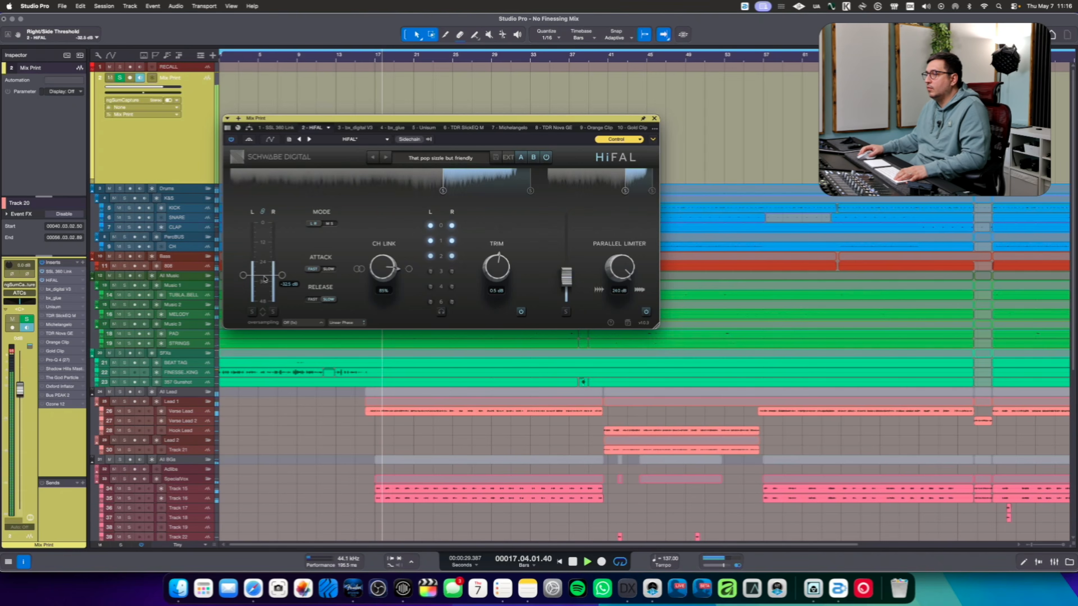
scroll(264, 278, "up", 3)
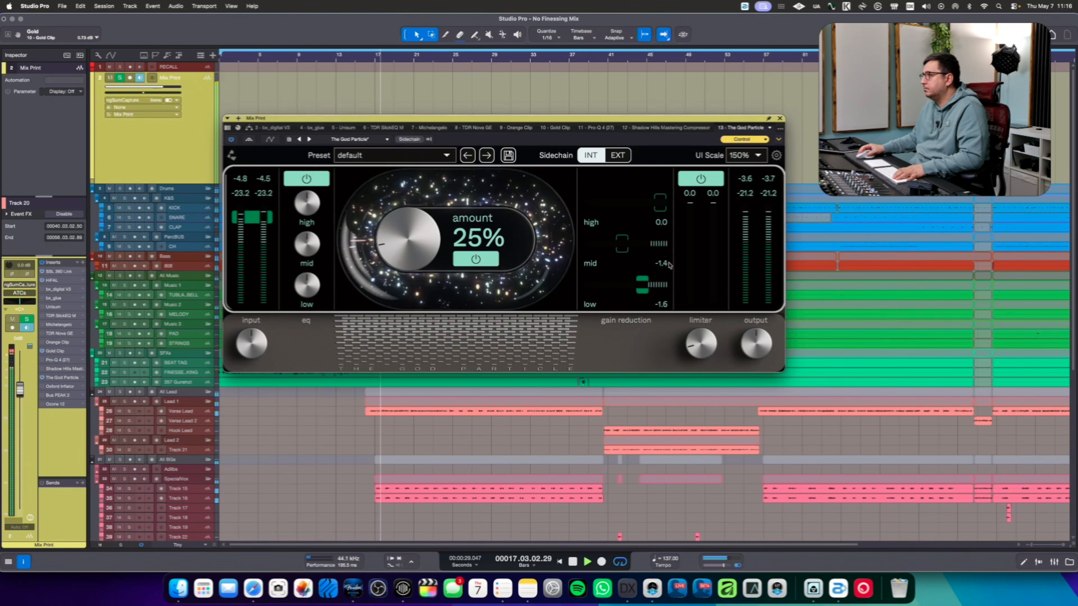
mouse_move(255, 345)
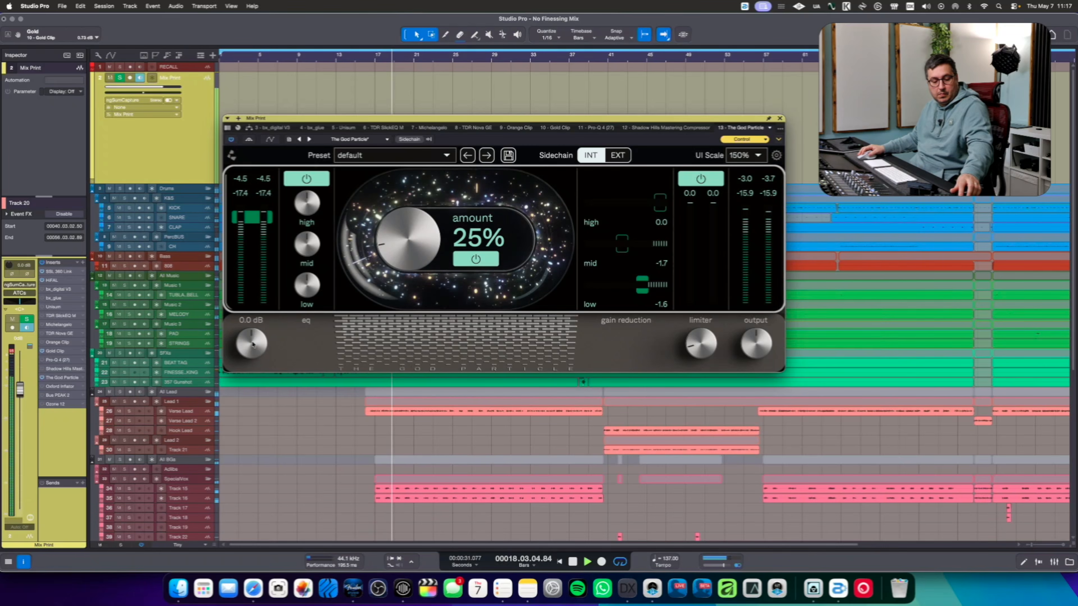
left_click_drag(253, 344, 261, 338)
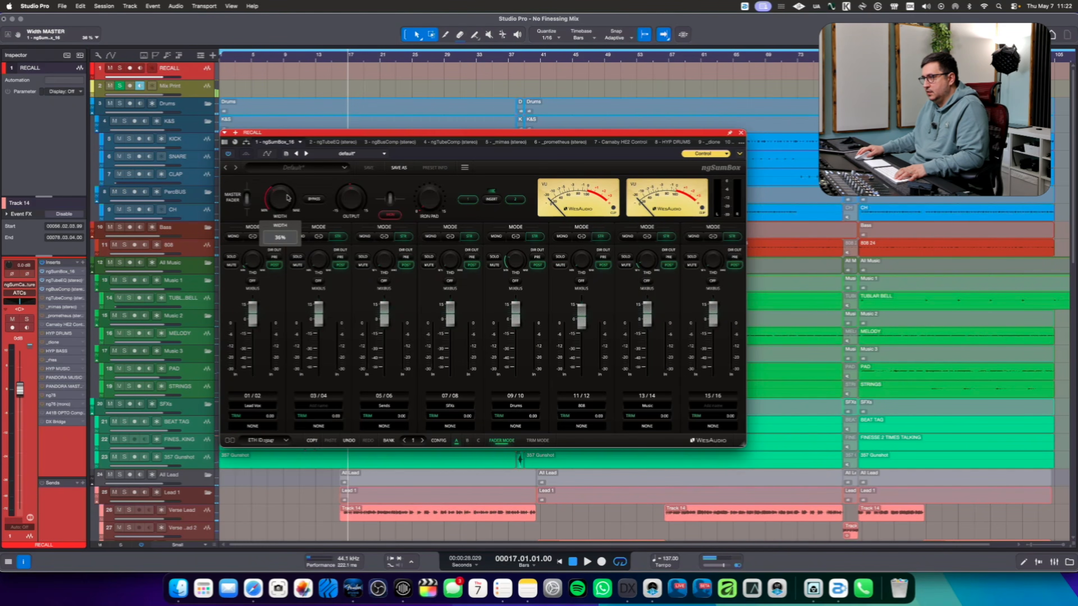
Play from bar 17, add a little THD to the 808 channel (11/12) in the ngSumBox, and close the plug-in
left_click(345, 60)
key("space")
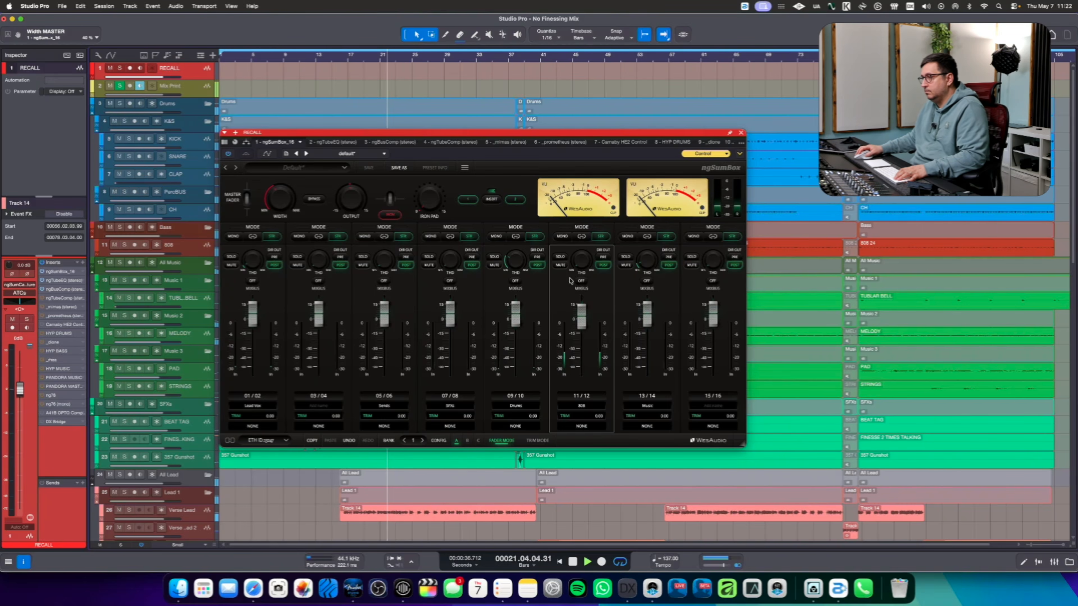
mouse_move(572, 273)
scroll(582, 263, "down", 10)
scroll(582, 263, "up", 1)
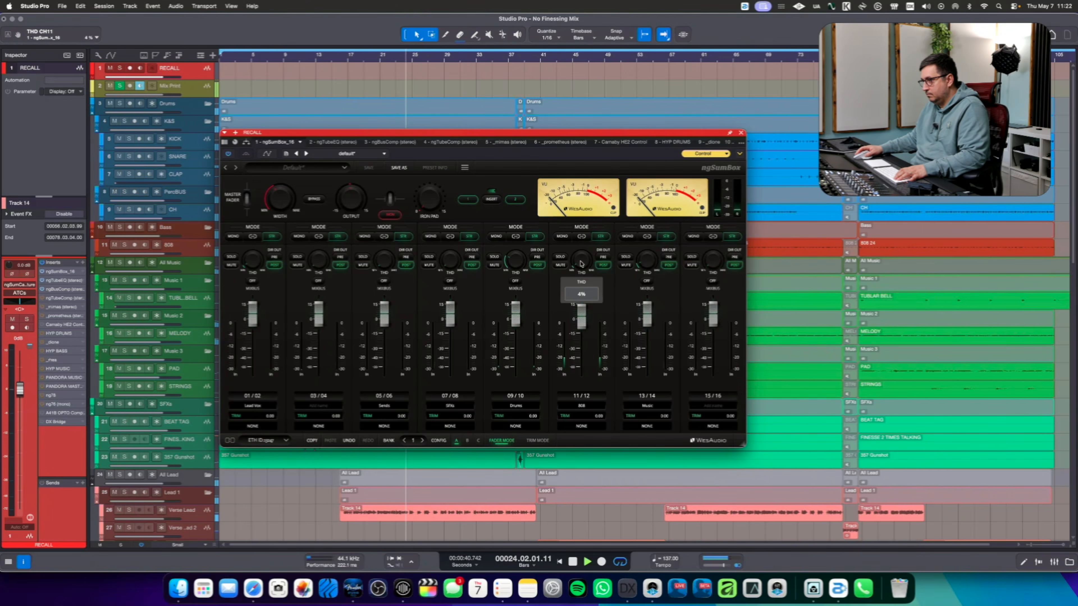
left_click(741, 134)
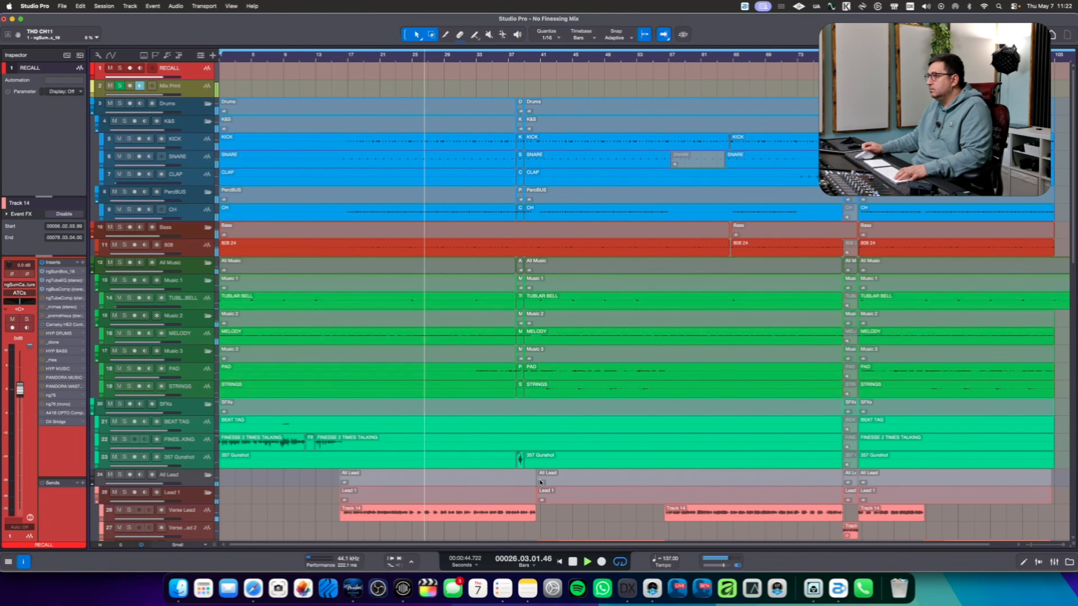
scroll(541, 482, "right", 1)
scroll(541, 483, "right", 1)
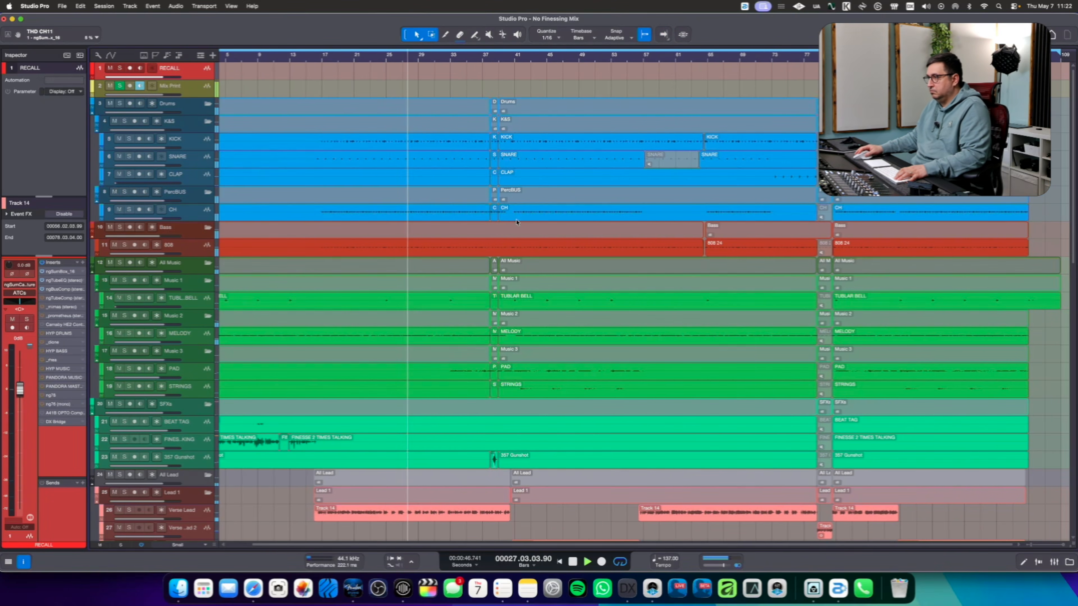
scroll(461, 60, "down", 1)
key("f")
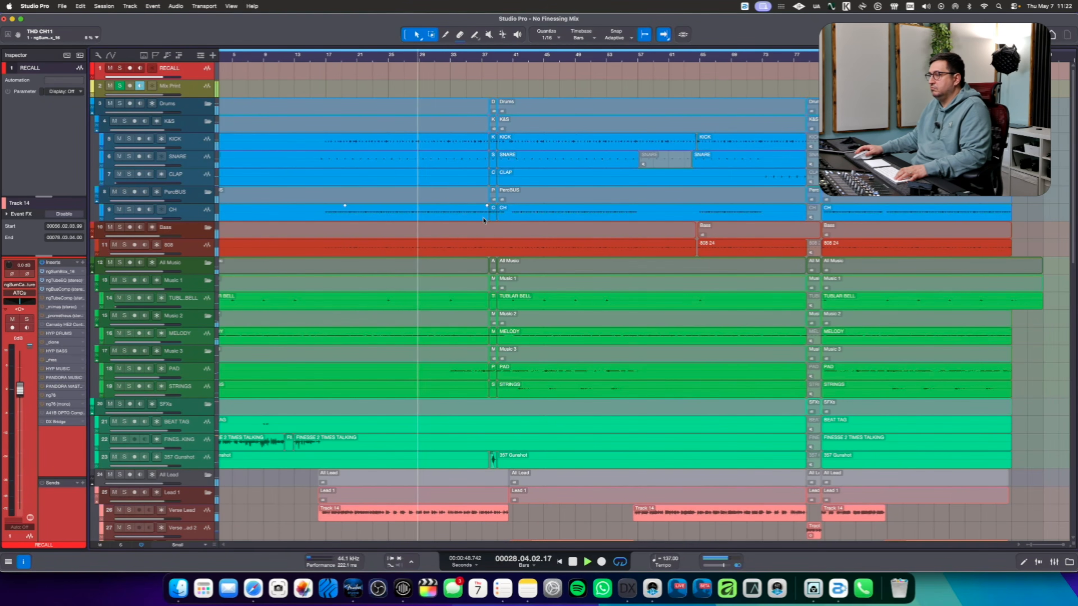